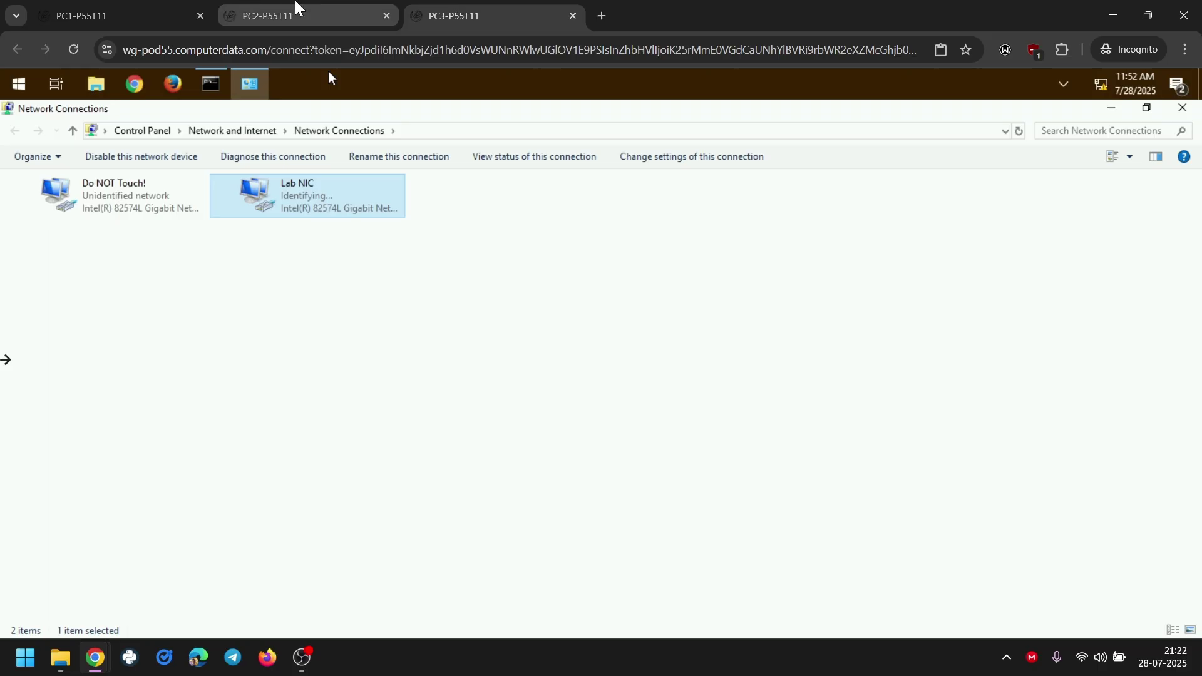
Check the Lab NIC's IPv4 addressing settings on PC1 and leave them unchanged
left_click(153, 8)
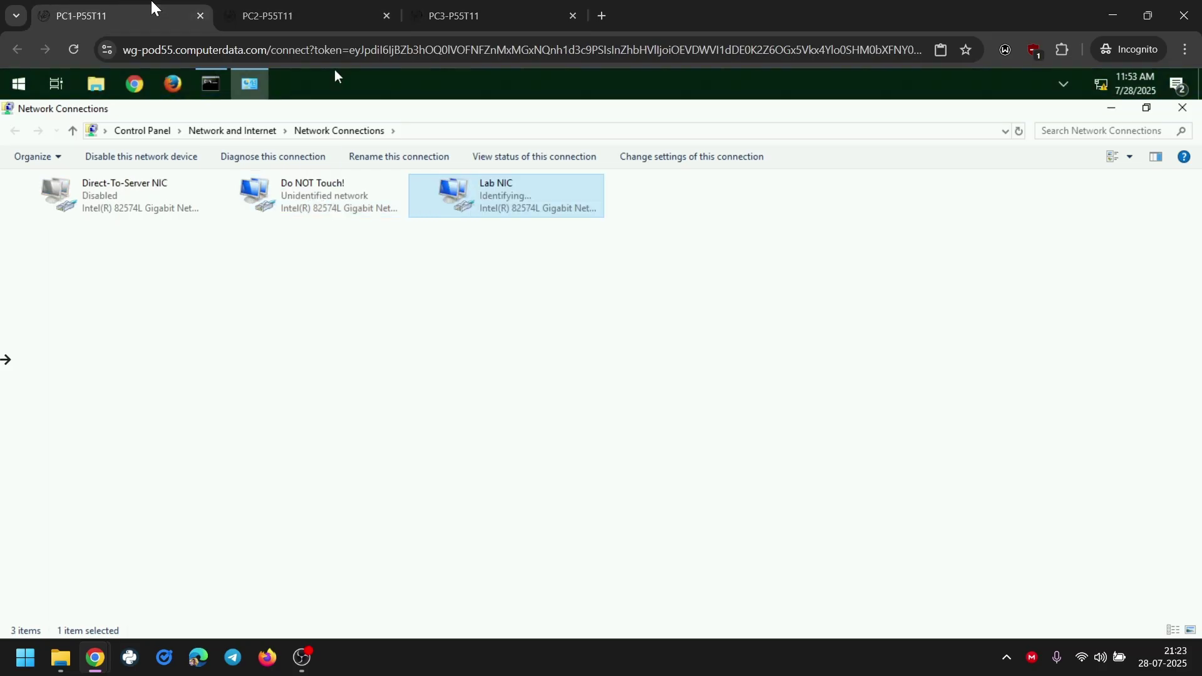
right_click(511, 215)
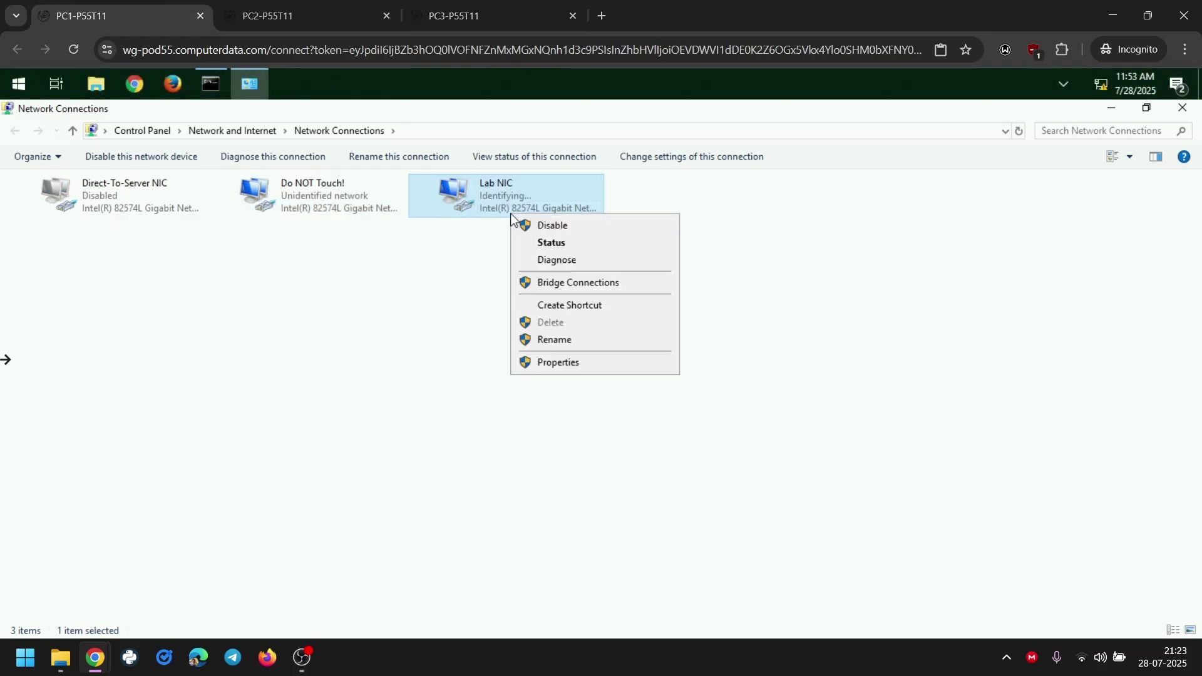
left_click(569, 357)
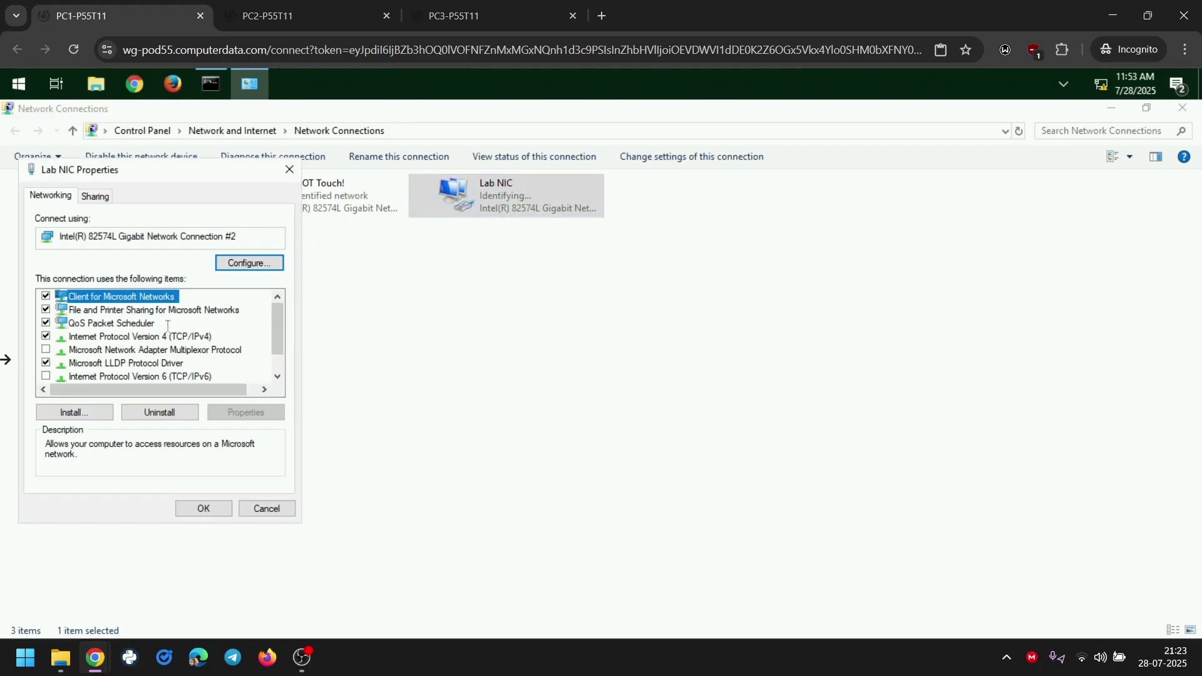
double_click(196, 338)
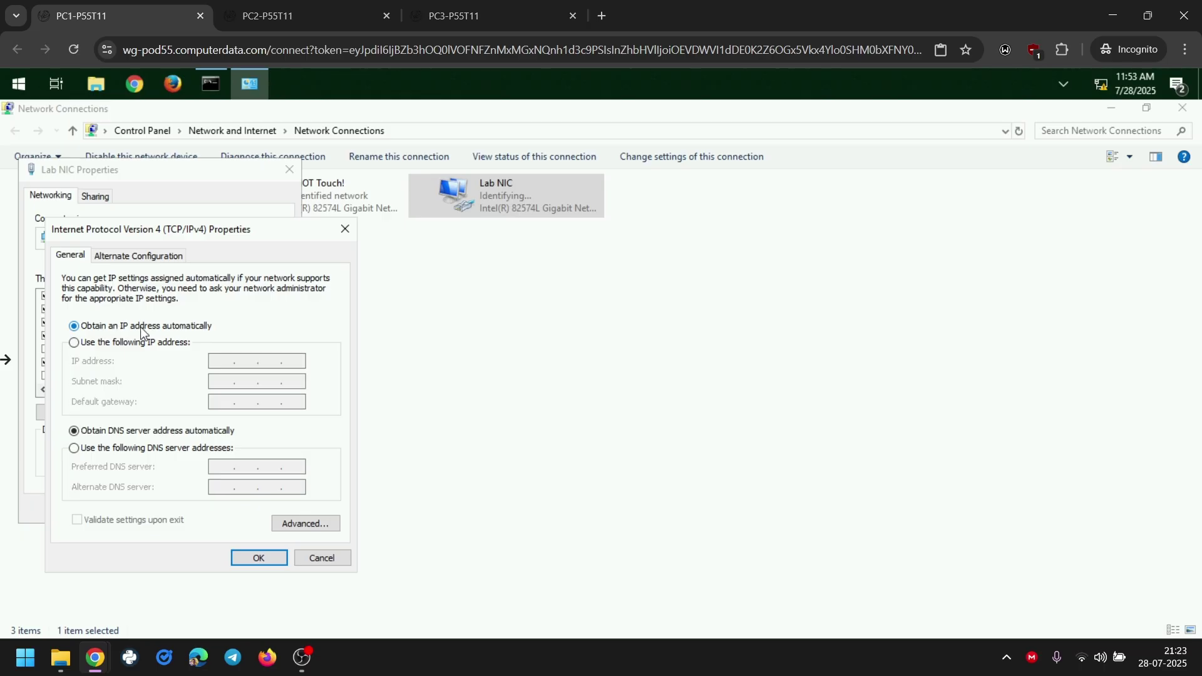
left_click(315, 557)
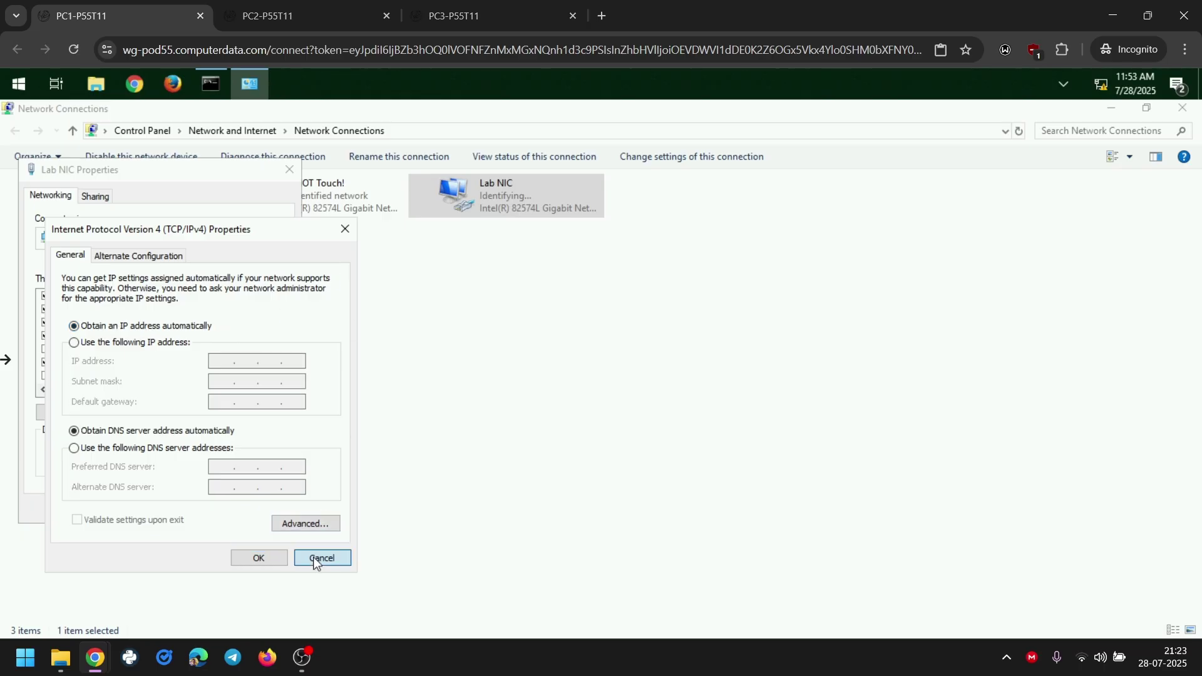
left_click(316, 14)
left_click(456, 10)
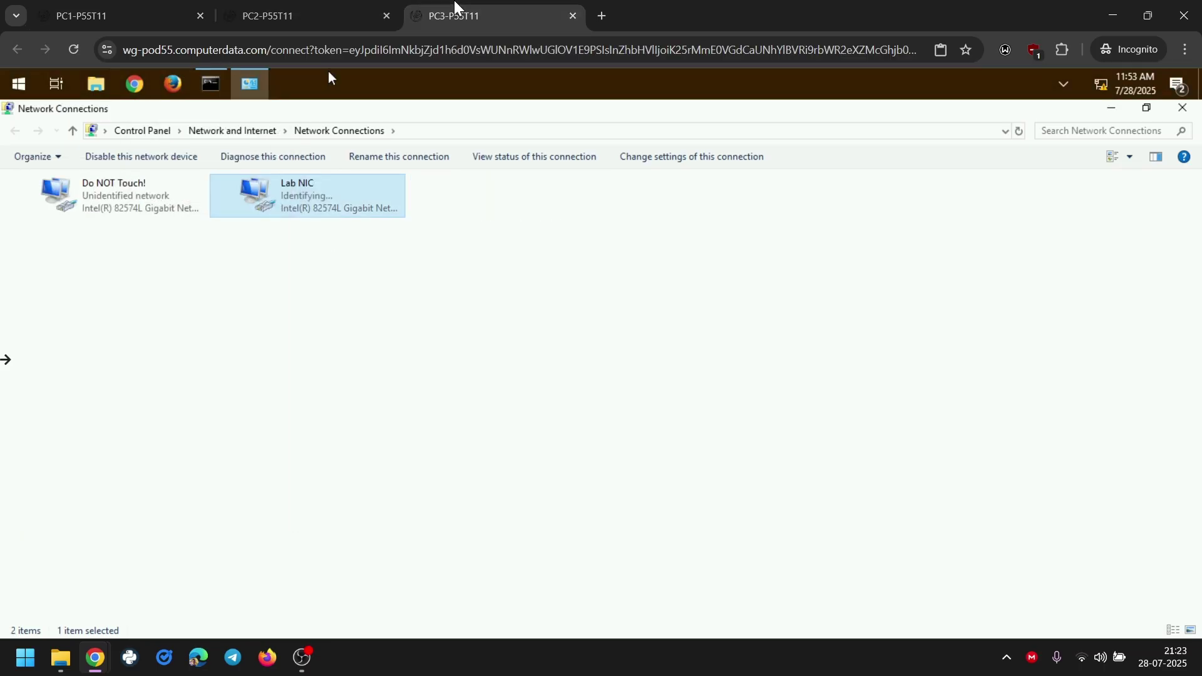
left_click(188, 8)
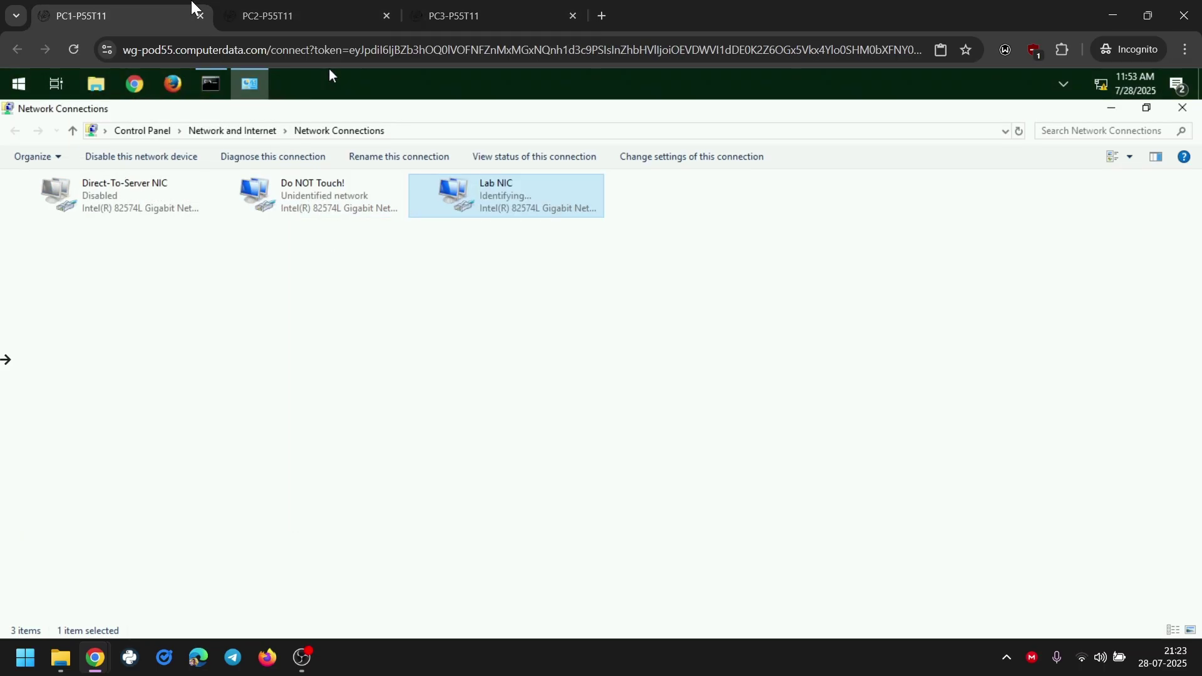
Clear the Network Connections window from view on PC1 and launch Tftpd64 from the desktop
left_click(1112, 109)
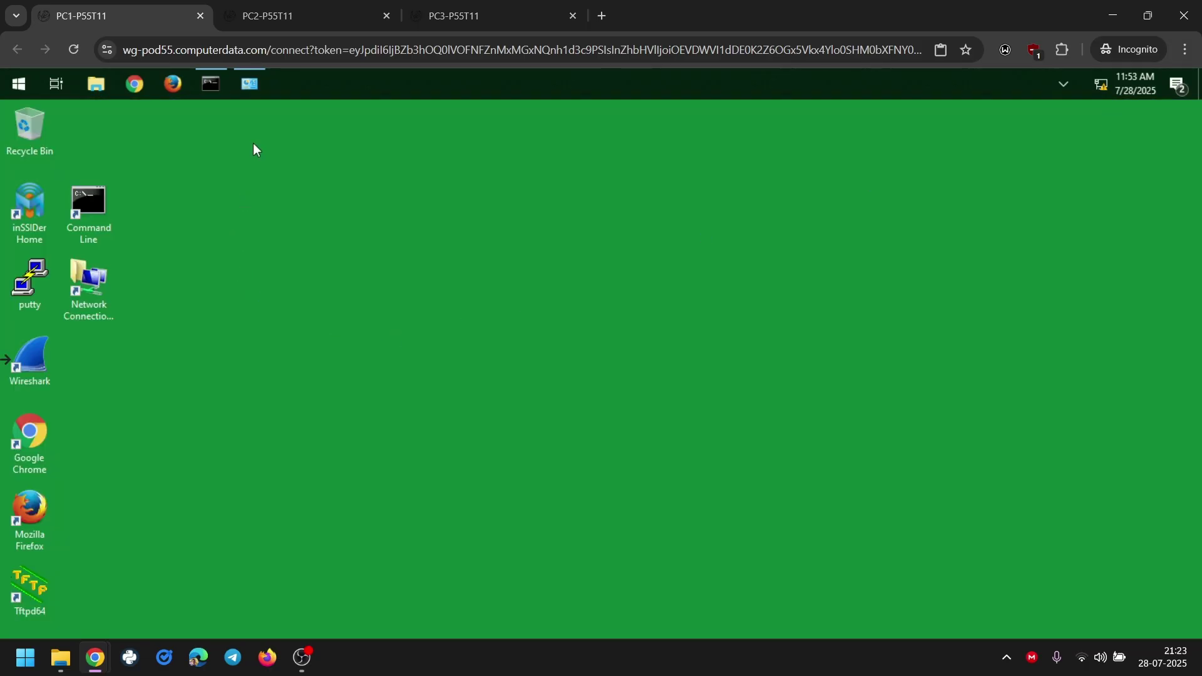
left_click(287, 9)
left_click(478, 10)
left_click(140, 13)
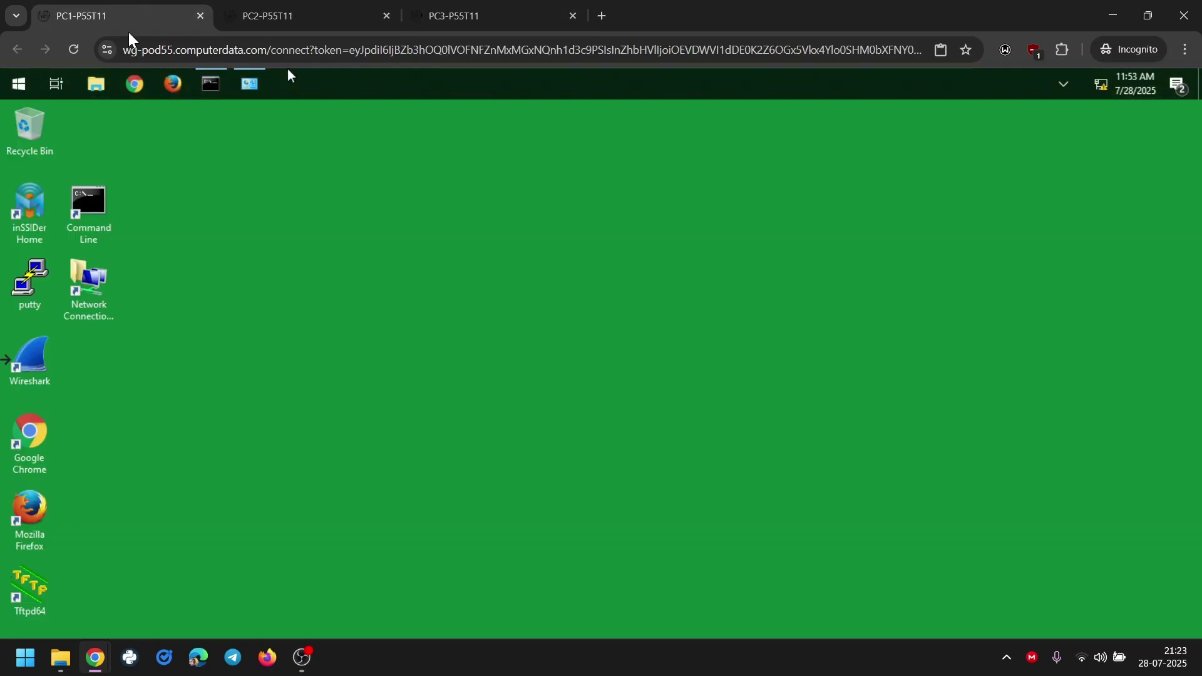
left_click(31, 593)
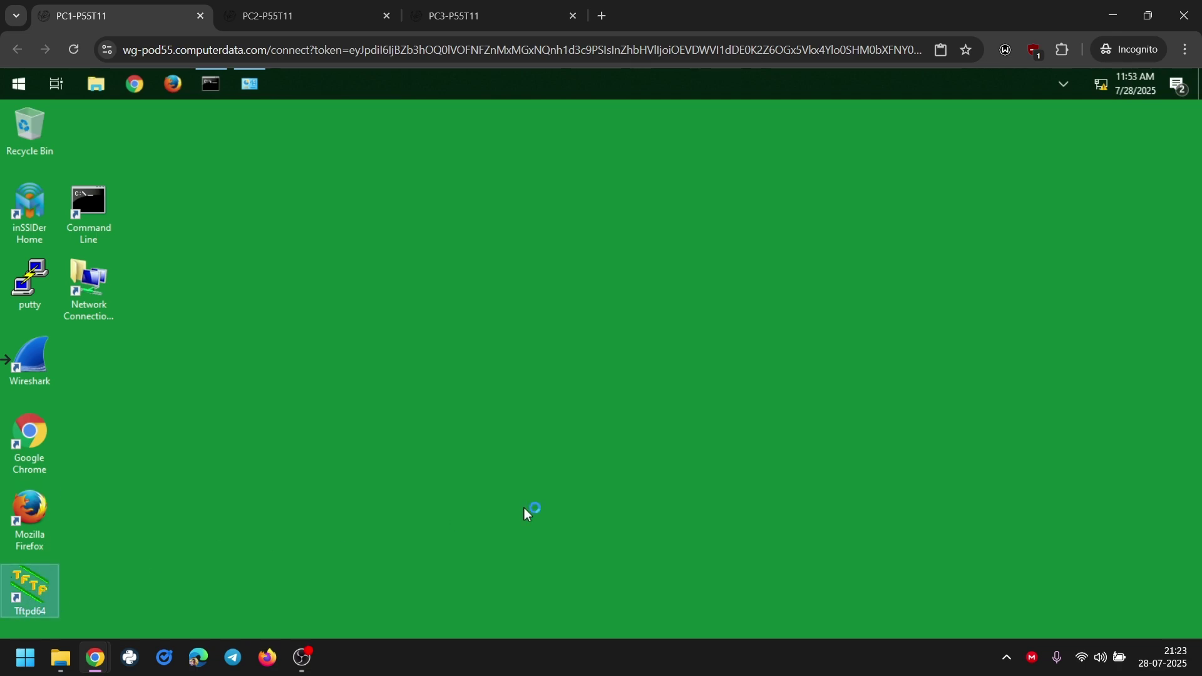
left_click(317, 117)
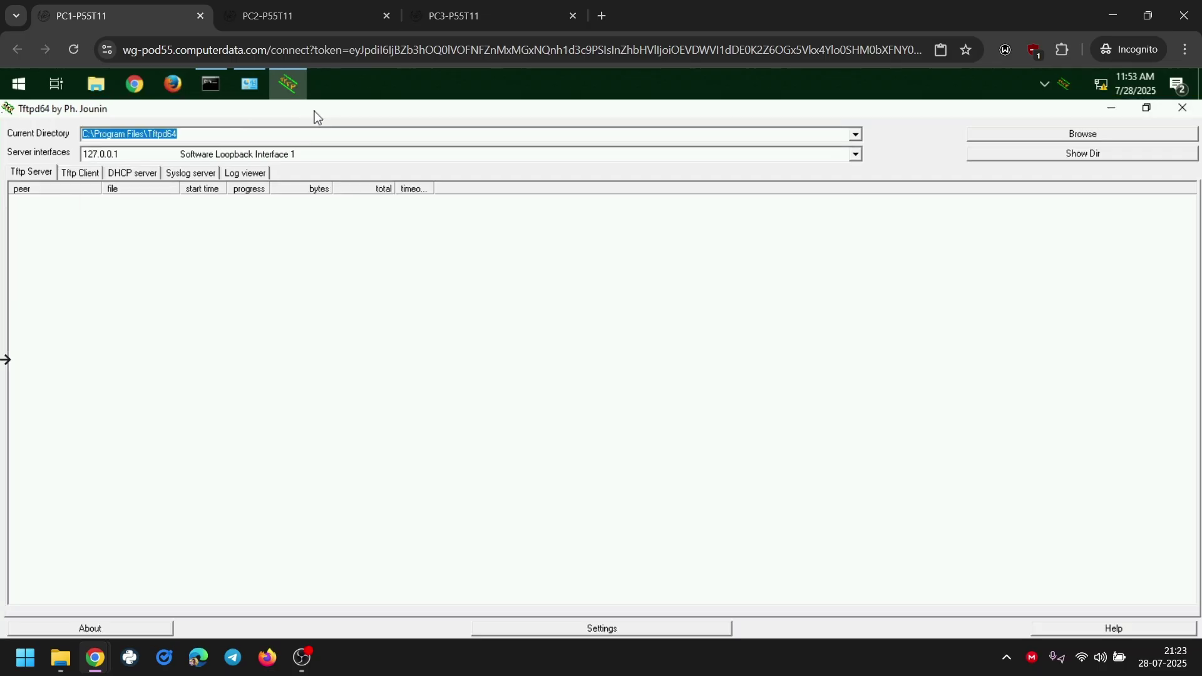
Open Tftpd64's DHCP settings on PC1 and define an address pool starting at 10.0.1.99 with a size of 3
left_click(499, 8)
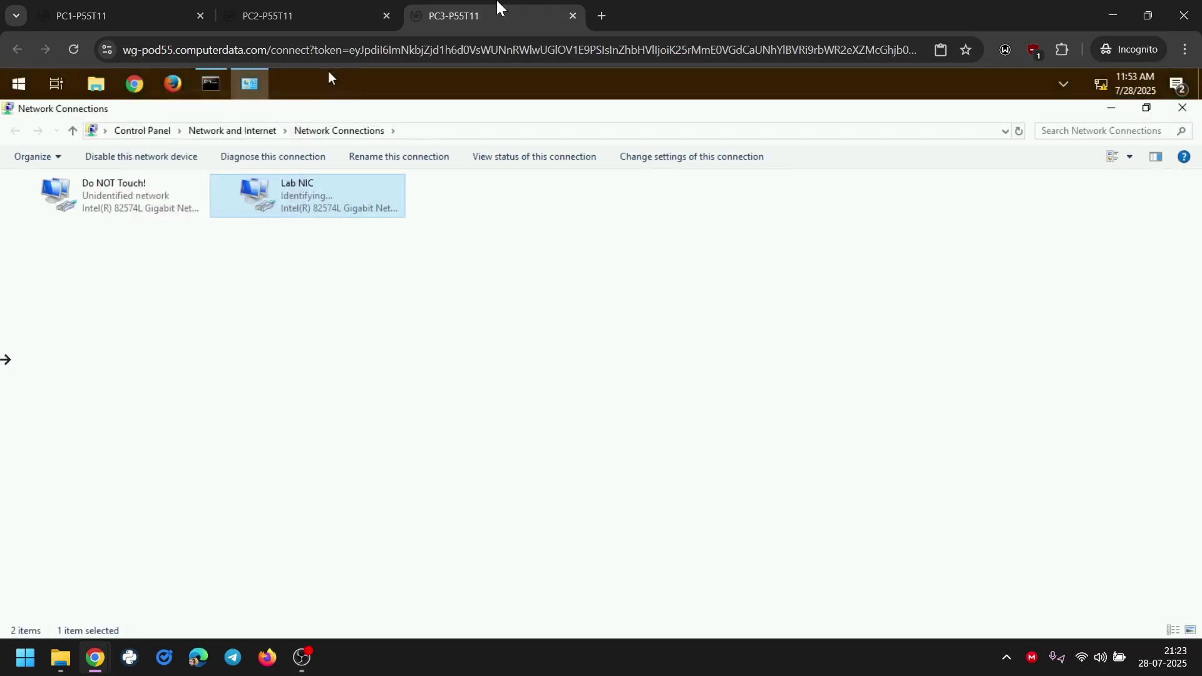
left_click(74, 11)
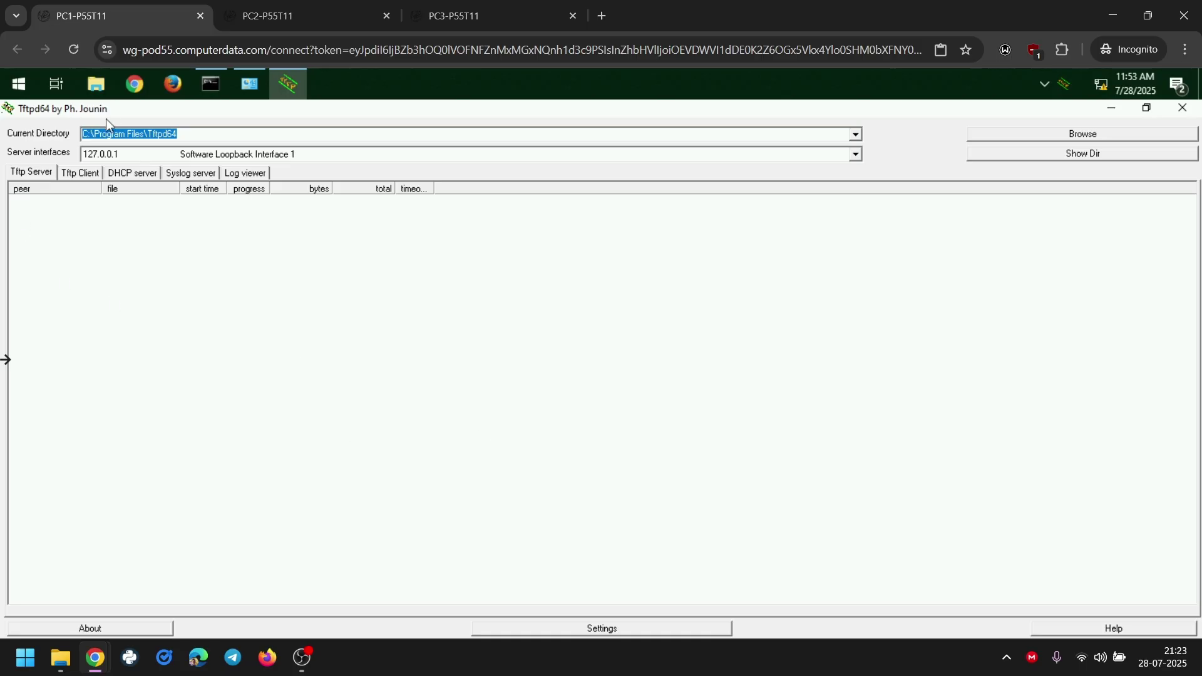
left_click(129, 174)
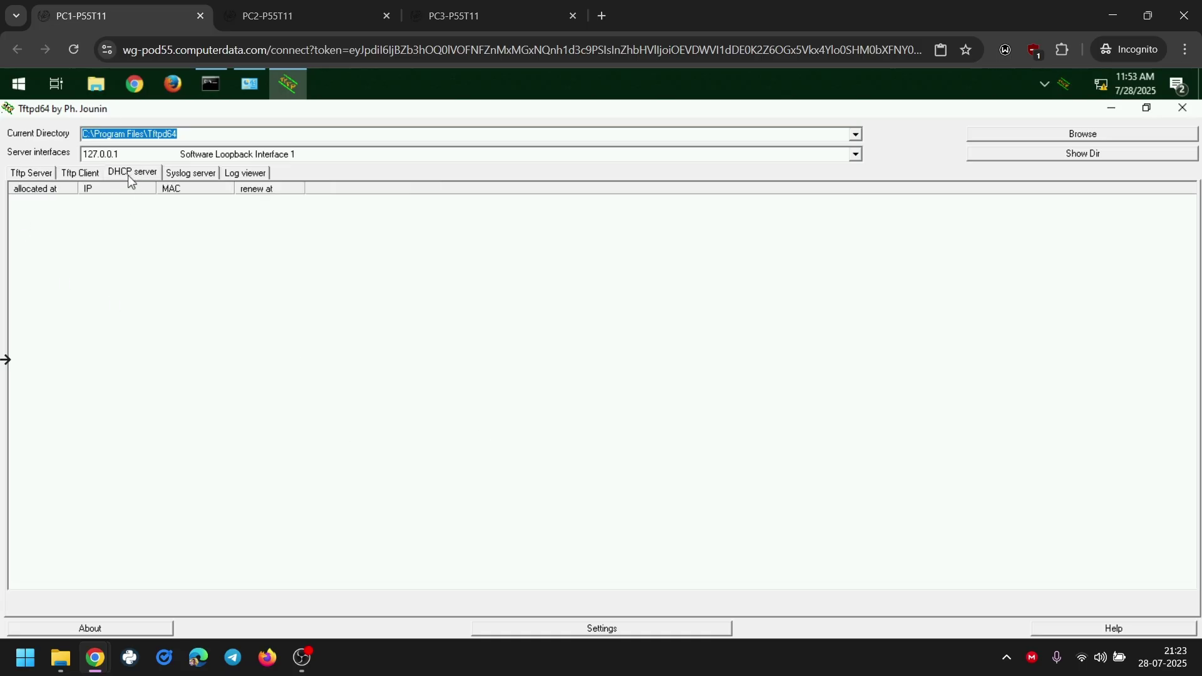
left_click(620, 628)
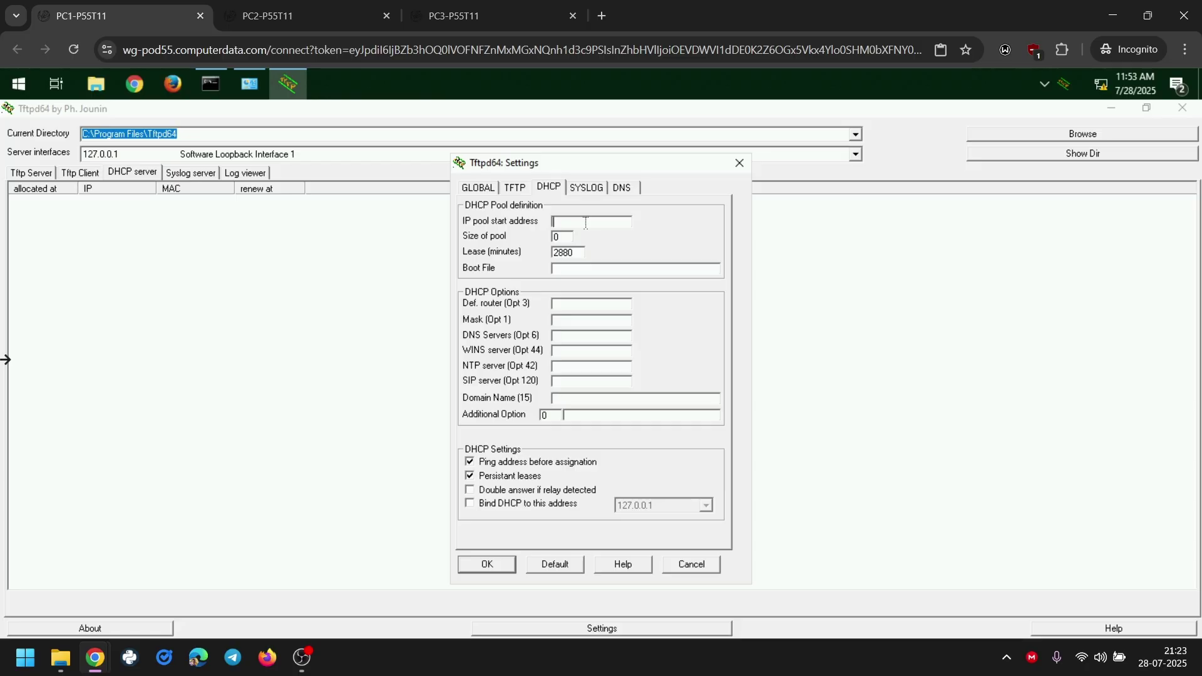
type("10.0.1.99")
left_click(563, 237)
type("3")
left_click(457, 16)
left_click(81, 16)
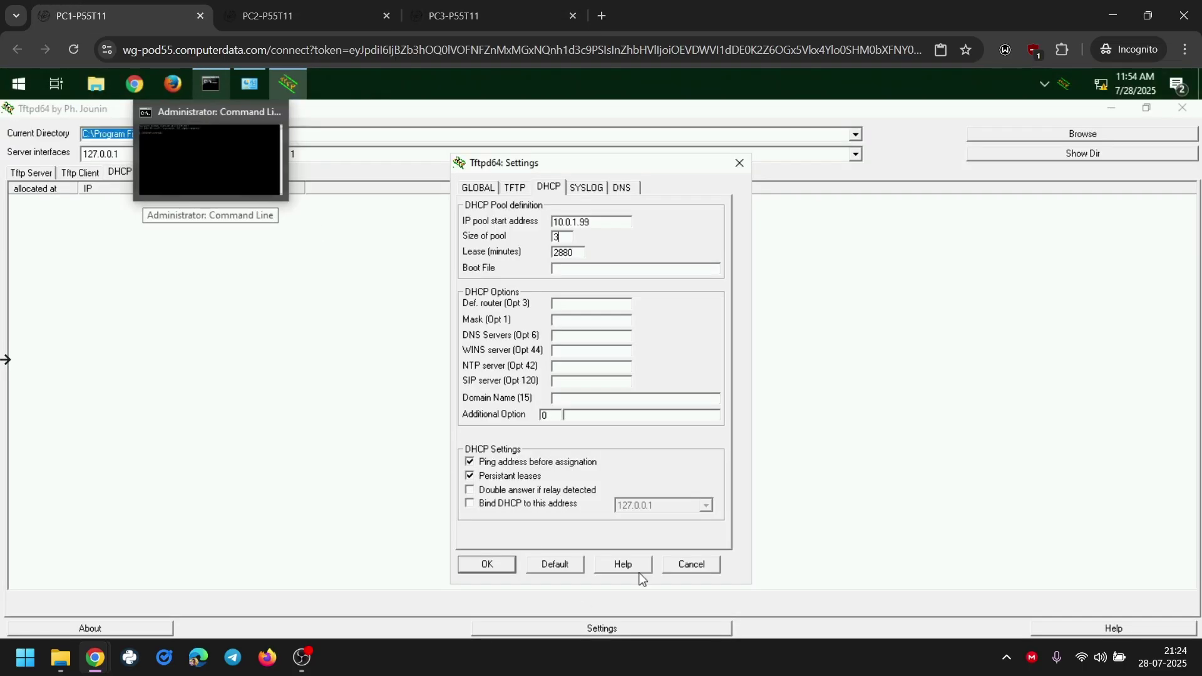
Set the DHCP default router to 10.0.1.1, mask to 255.255.255.0, DNS server to 8.8.8.8 and pool size to 3, and save the settings
left_click(574, 254)
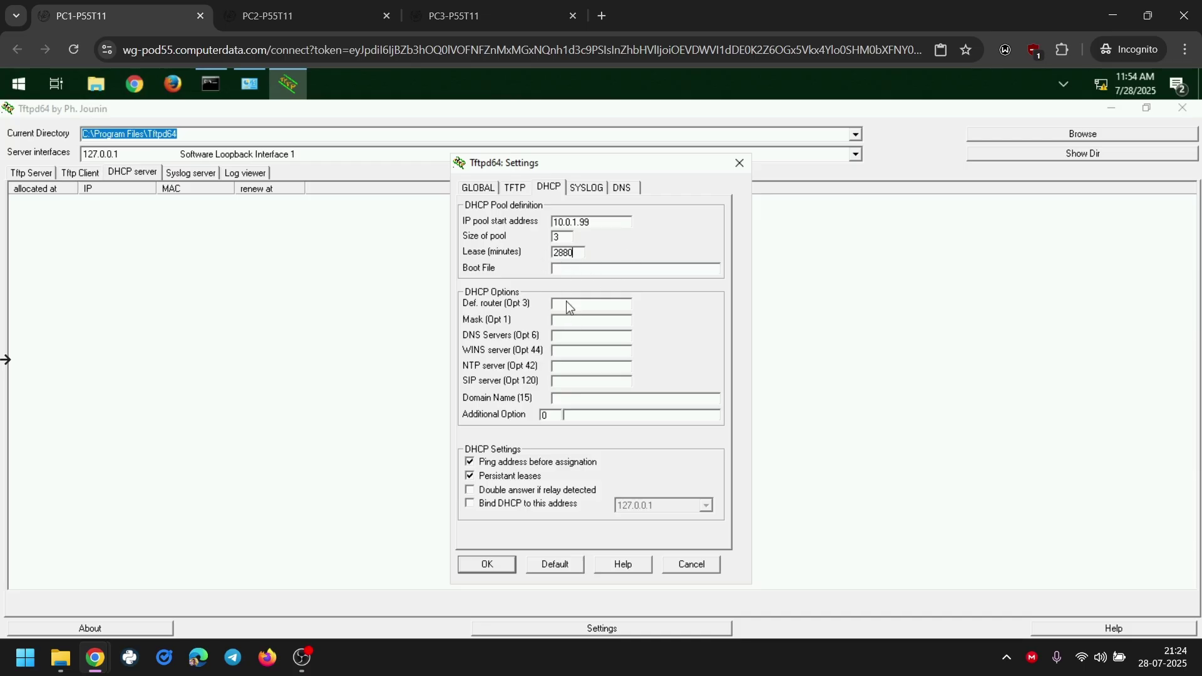
type("10.0.1.1")
left_click(609, 318)
type("255.255.255.0")
type("8.8.8.8")
left_click(559, 236)
type("3")
left_click(487, 566)
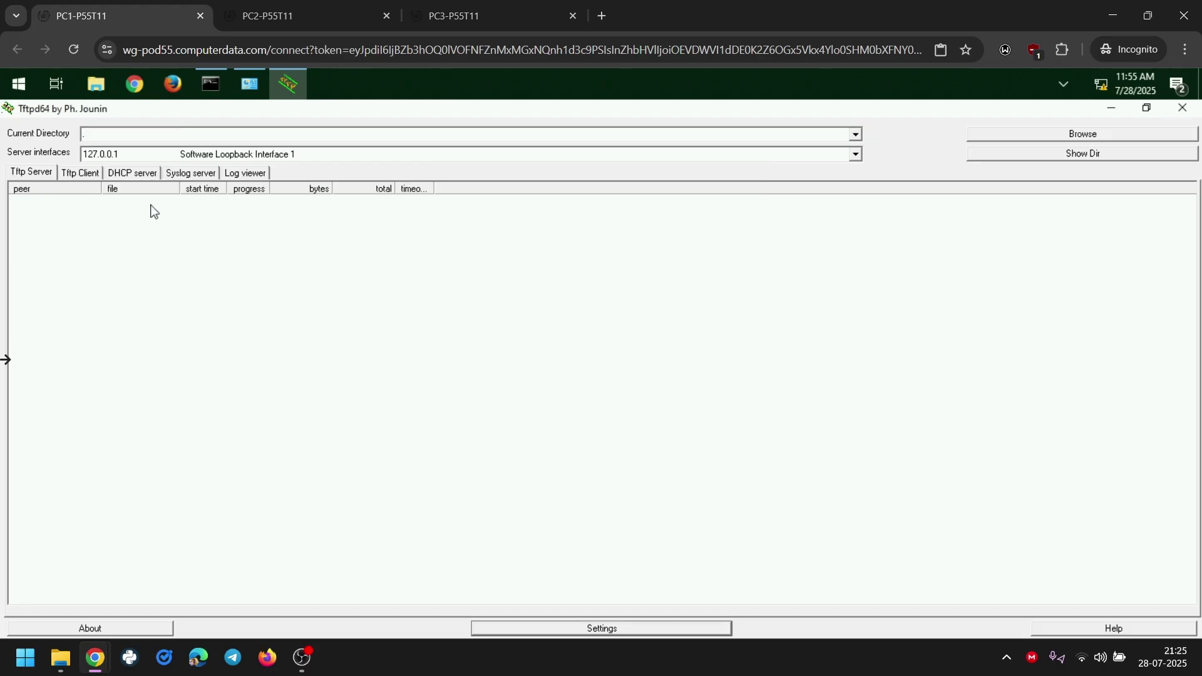
Examine the DHCP server lease list in Tftpd64 on PC1
left_click(131, 176)
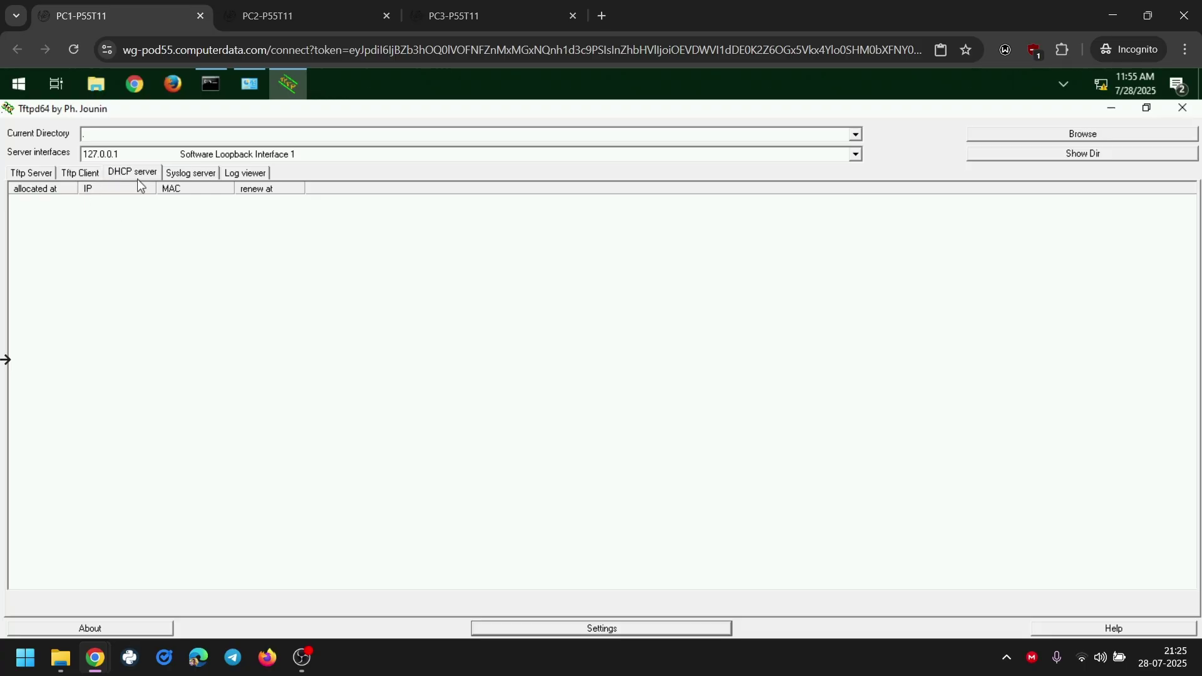
left_click(169, 175)
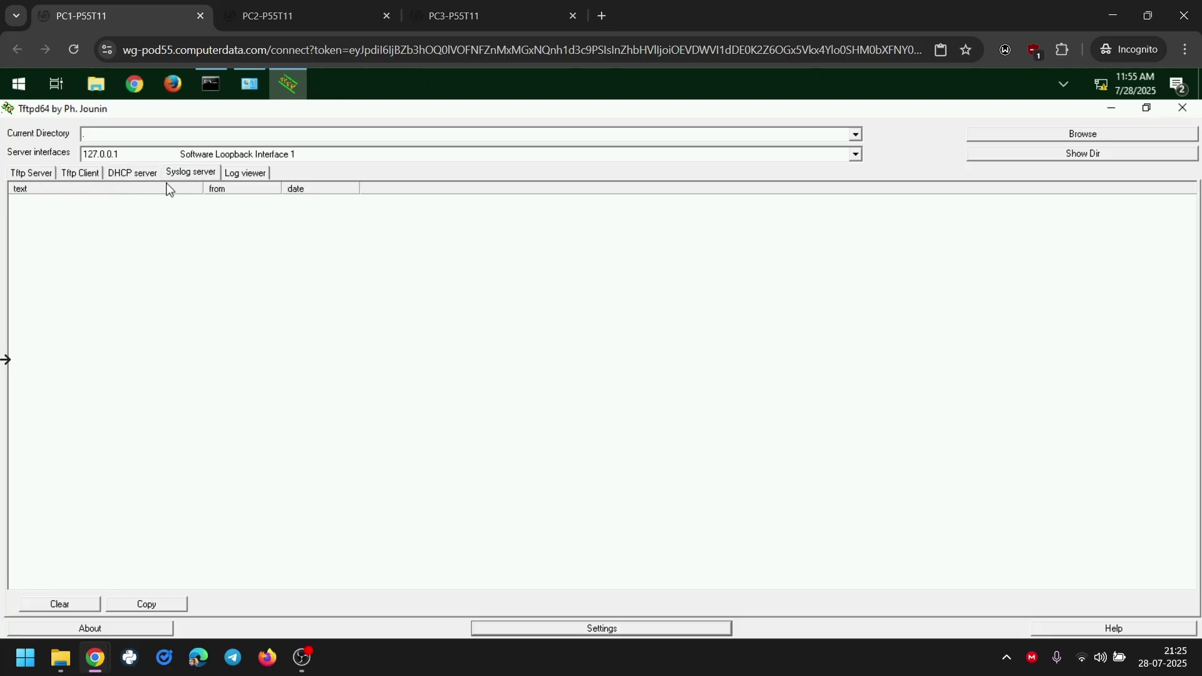
left_click(133, 175)
left_click(338, 11)
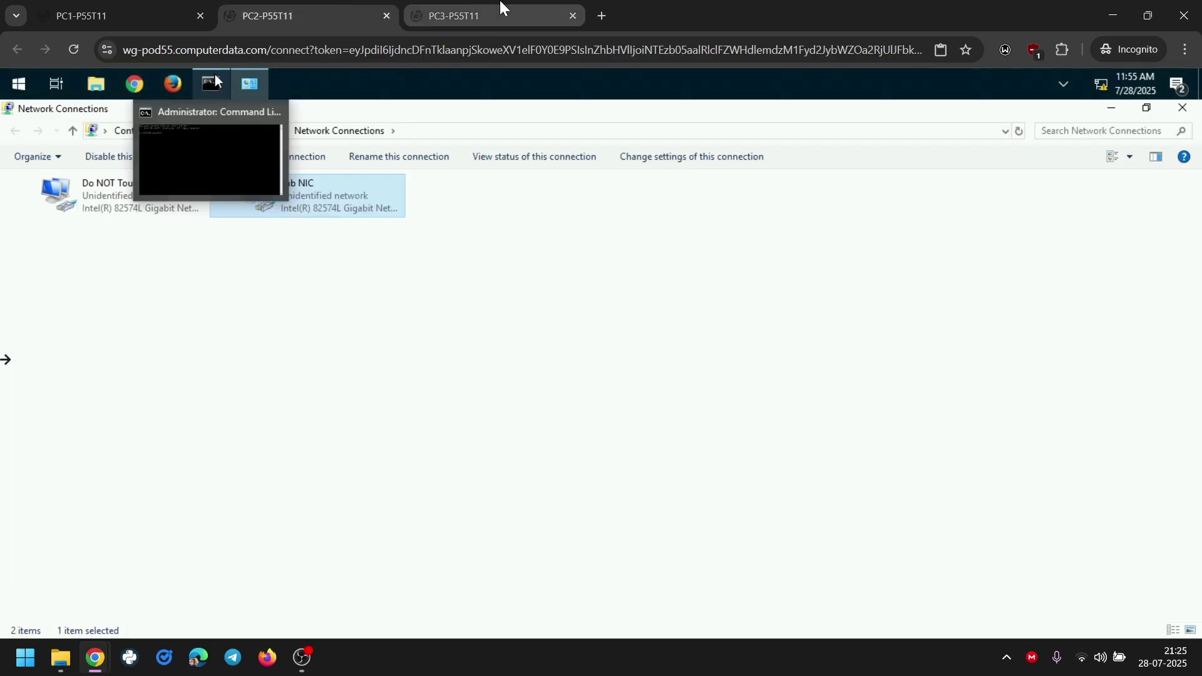
left_click(191, 11)
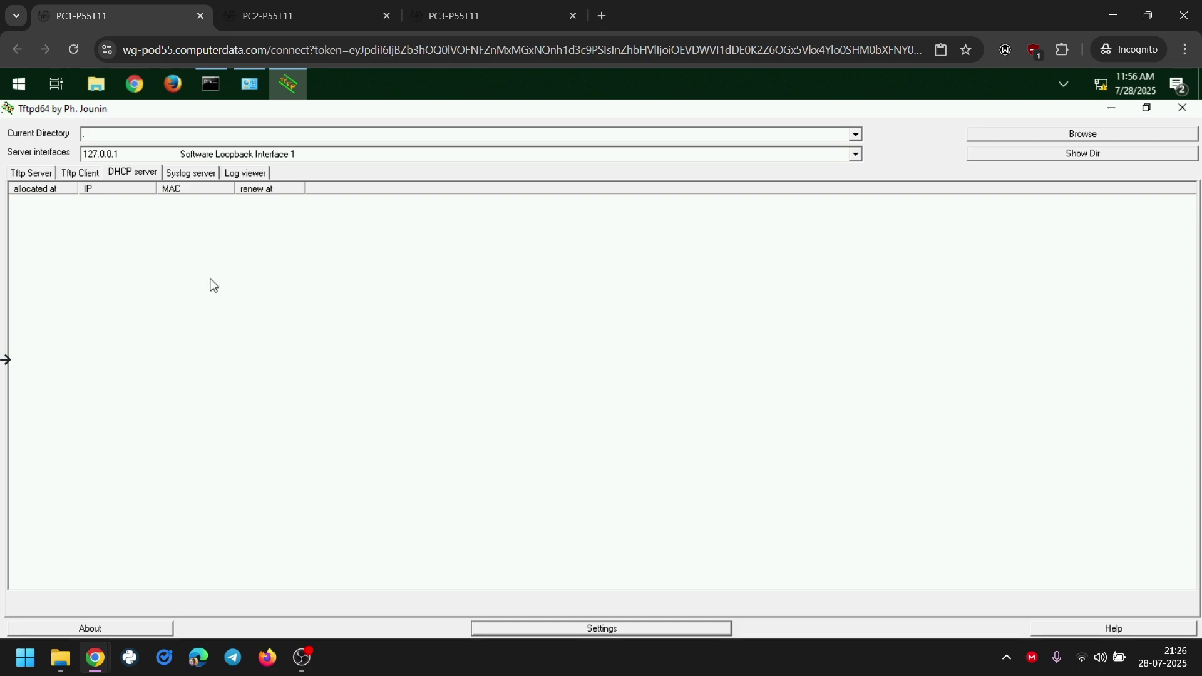
Run ipconfig in PC1's command line and examine the Lab NIC's IPv4 address
left_click(211, 85)
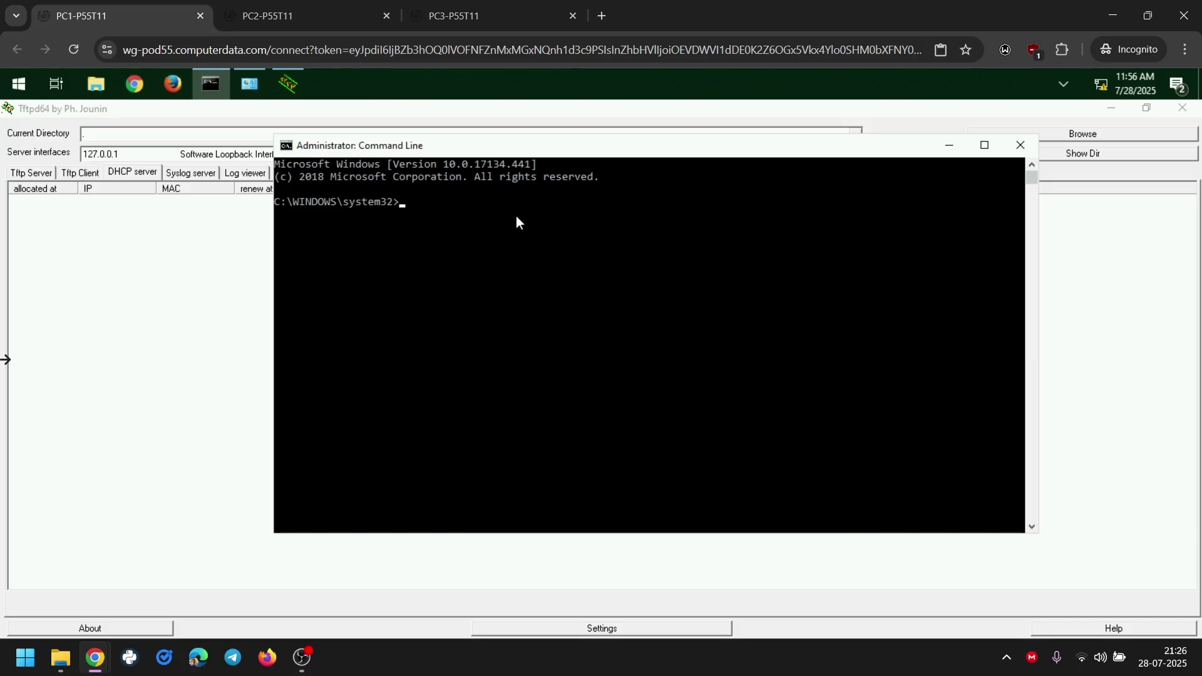
left_click_drag(445, 145, 515, 171)
left_click(487, 230)
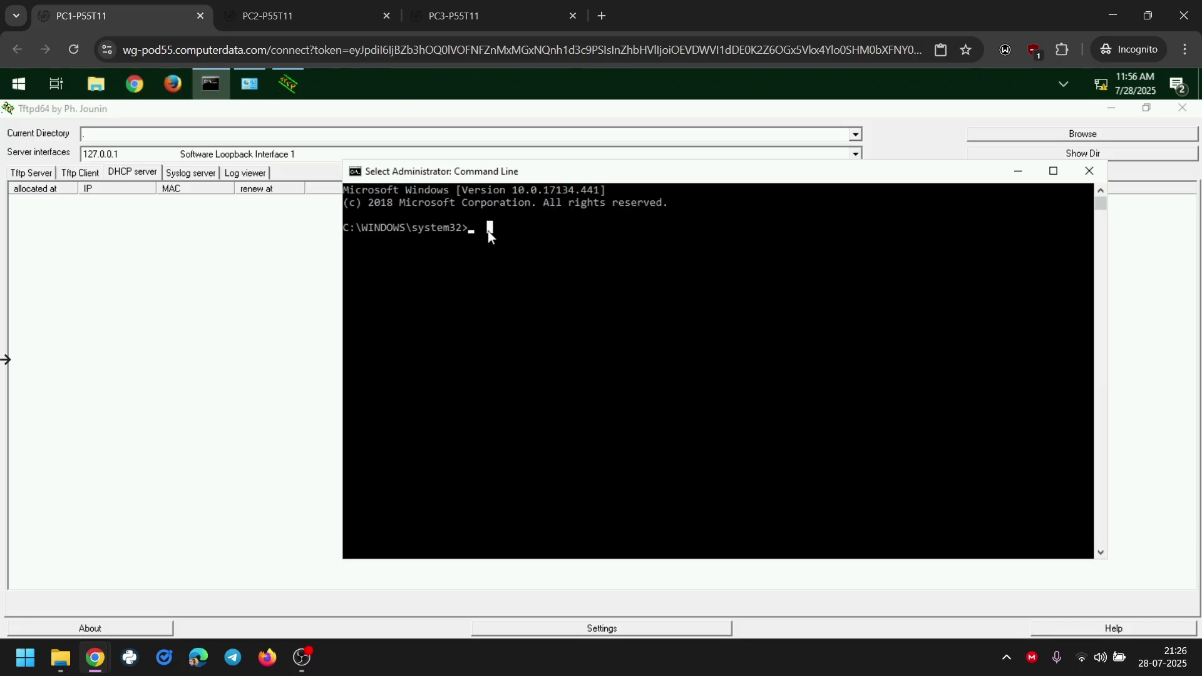
type("ipc")
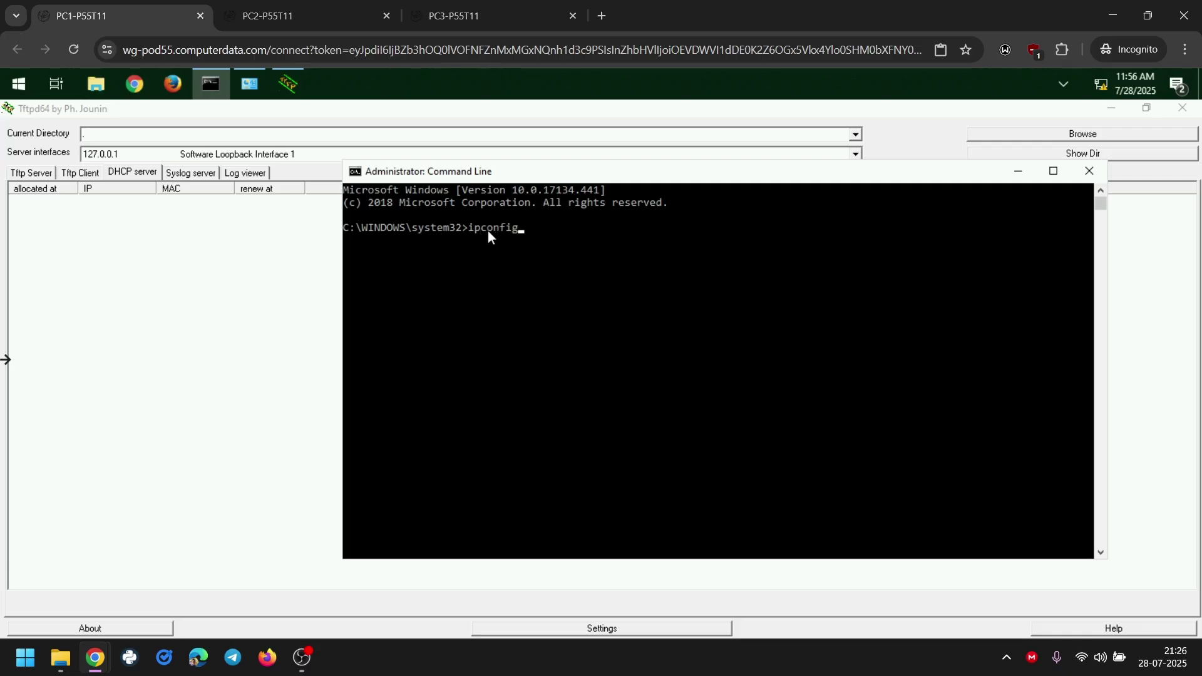
type("onfig")
key("Return")
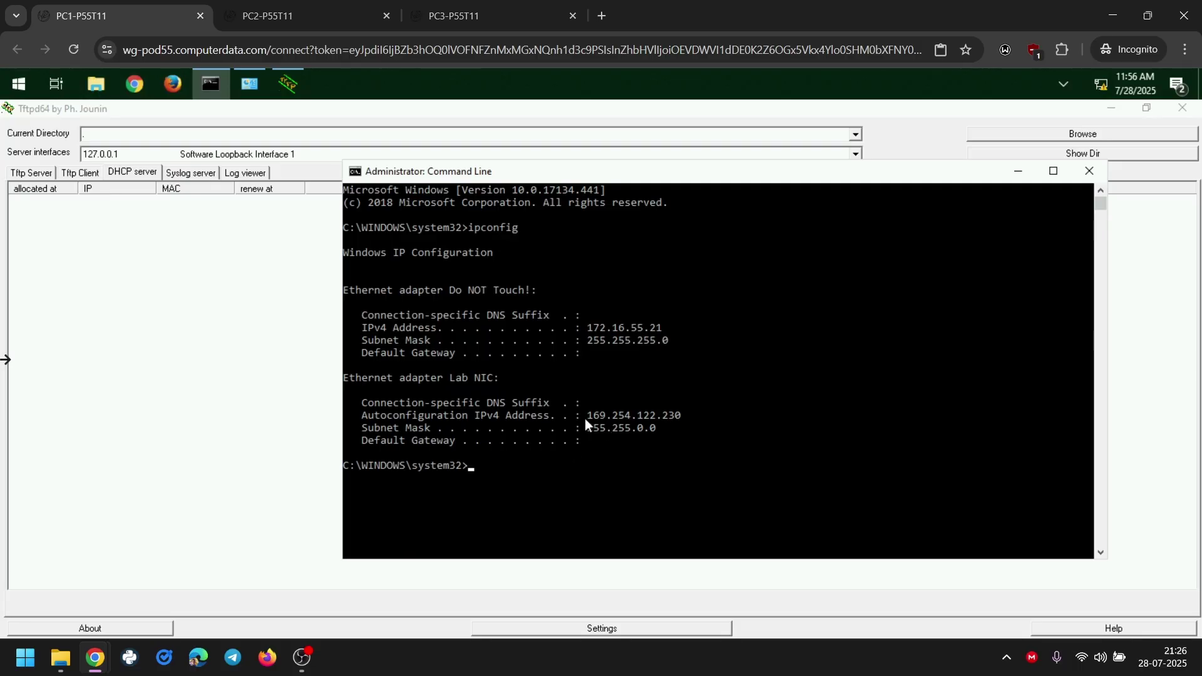
left_click_drag(583, 416, 681, 417)
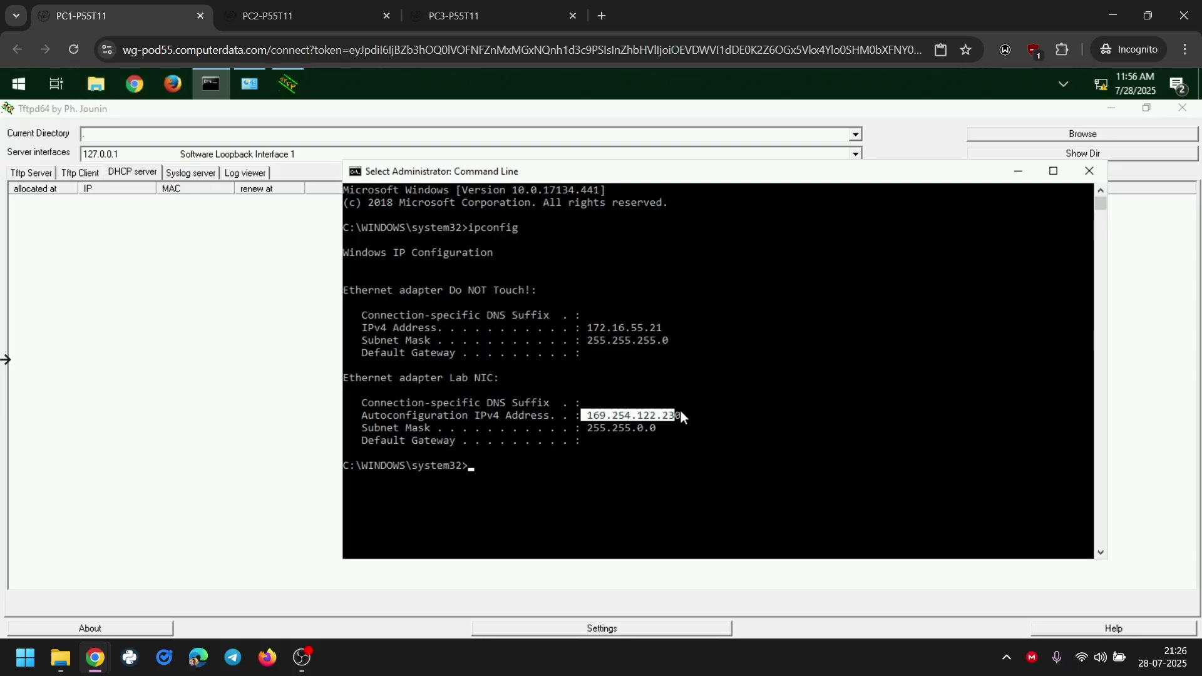
Renew PC1's address with ipconfig /renew and compare the Lab NIC's IPv4 address with the lease listed in Tftpd64
left_click(494, 457)
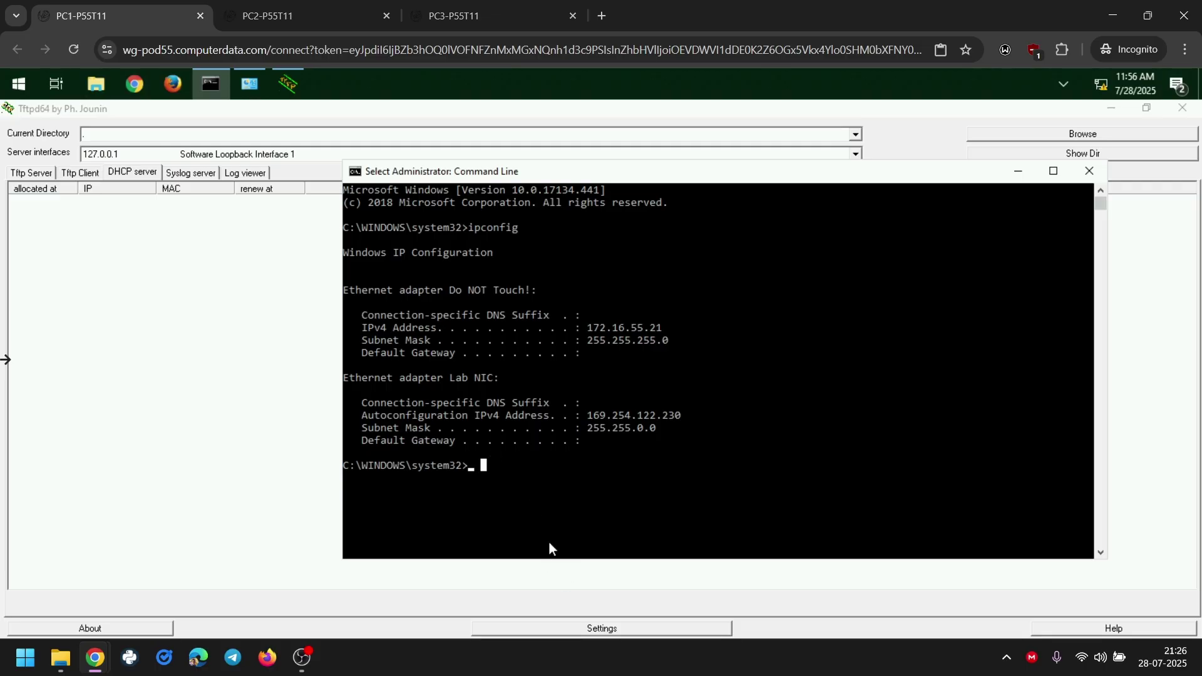
type("ipconfig ")
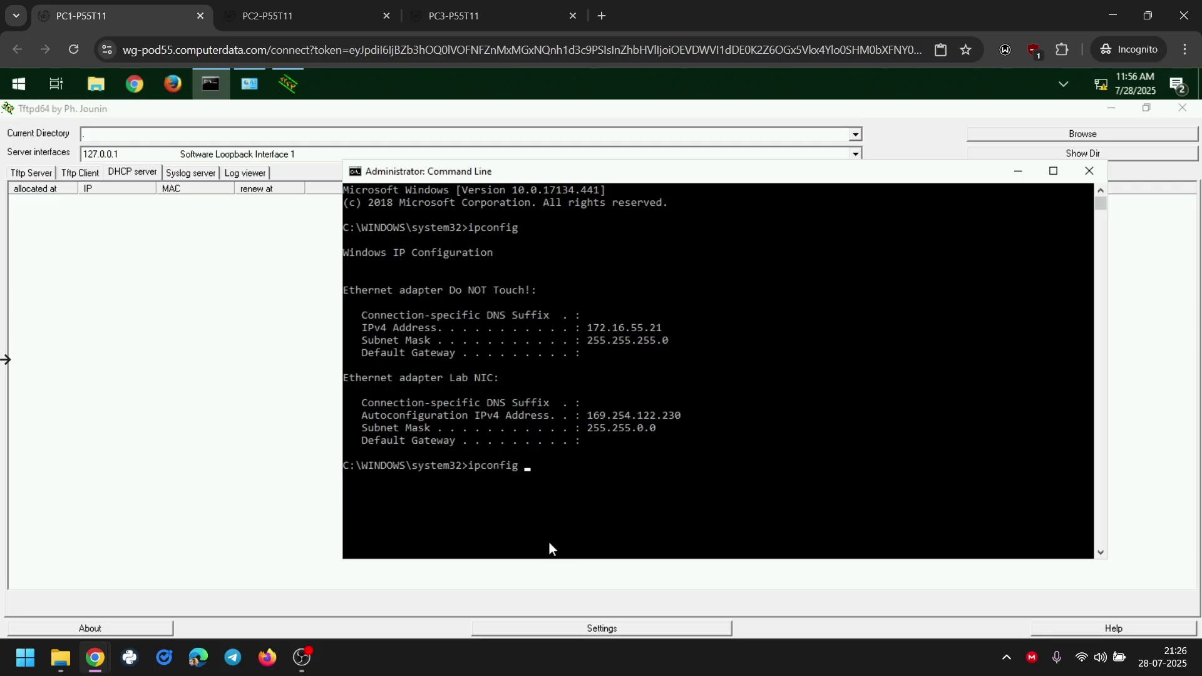
type("/renew")
key("Return")
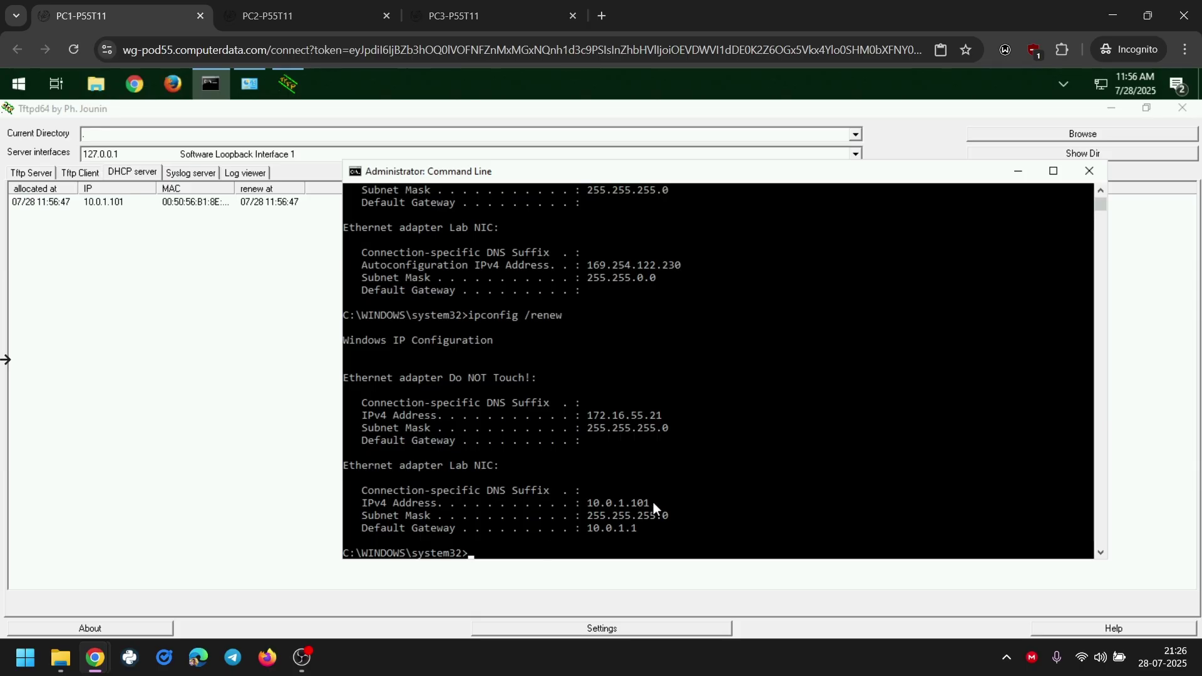
left_click_drag(653, 502, 587, 506)
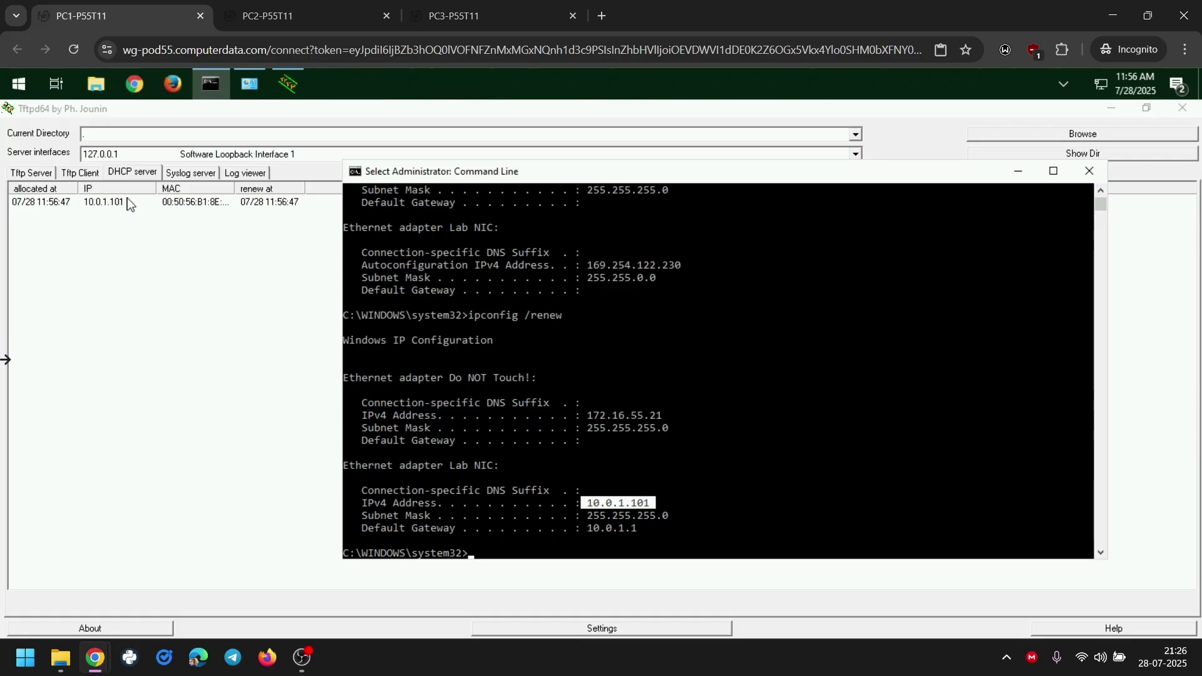
left_click(106, 201)
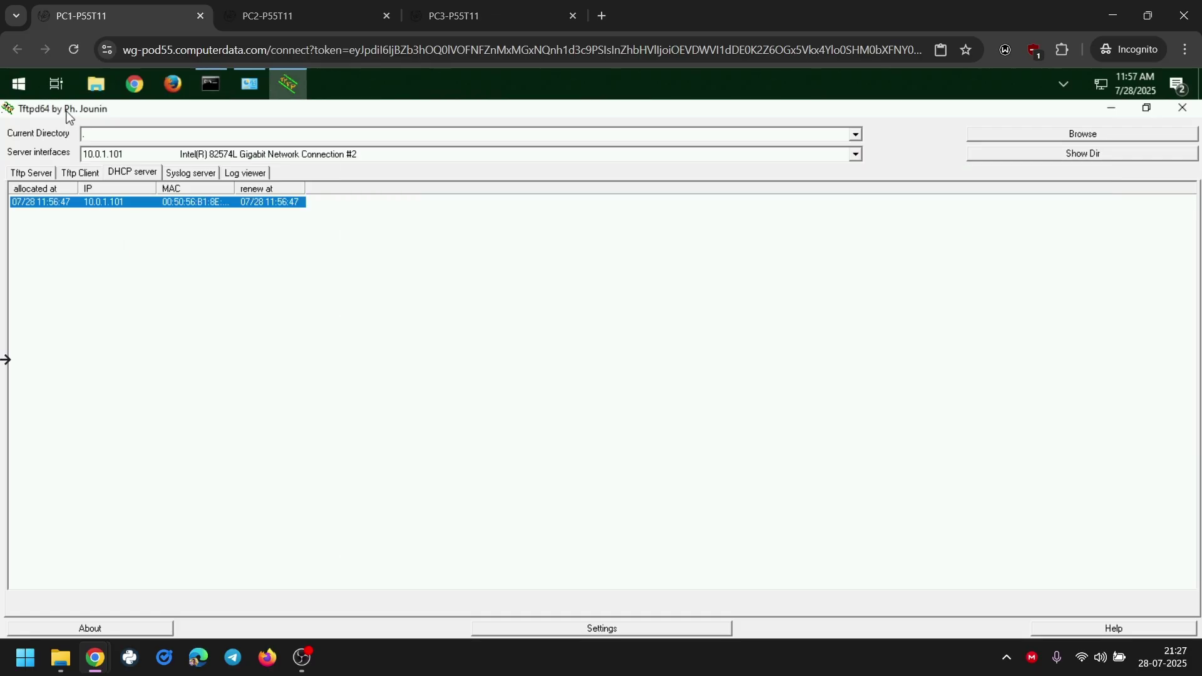
Renew PC2's IP address by running ipconfig /renew in its command line
left_click(317, 13)
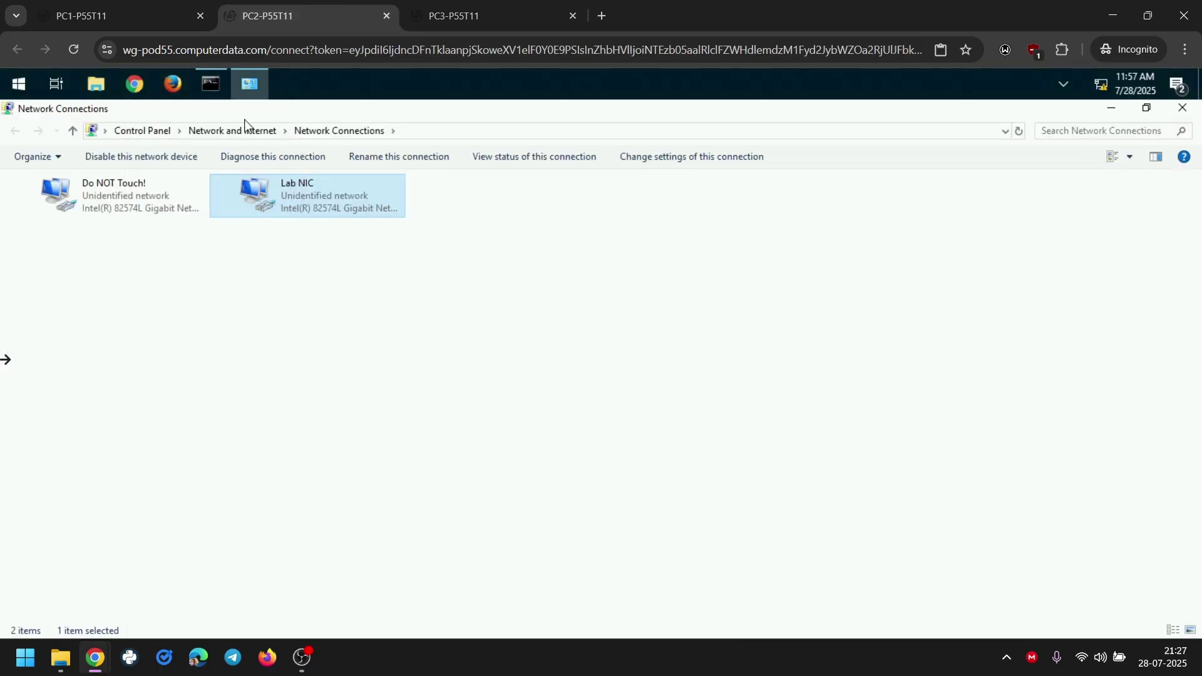
left_click(212, 85)
left_click(186, 9)
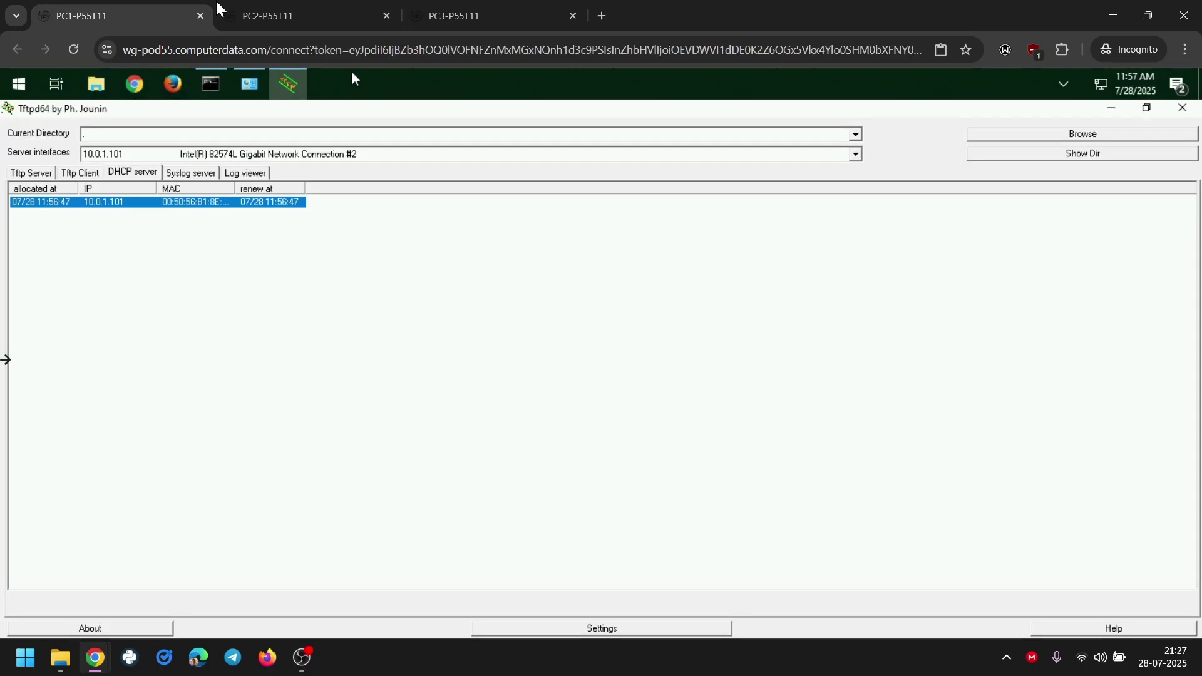
left_click(263, 12)
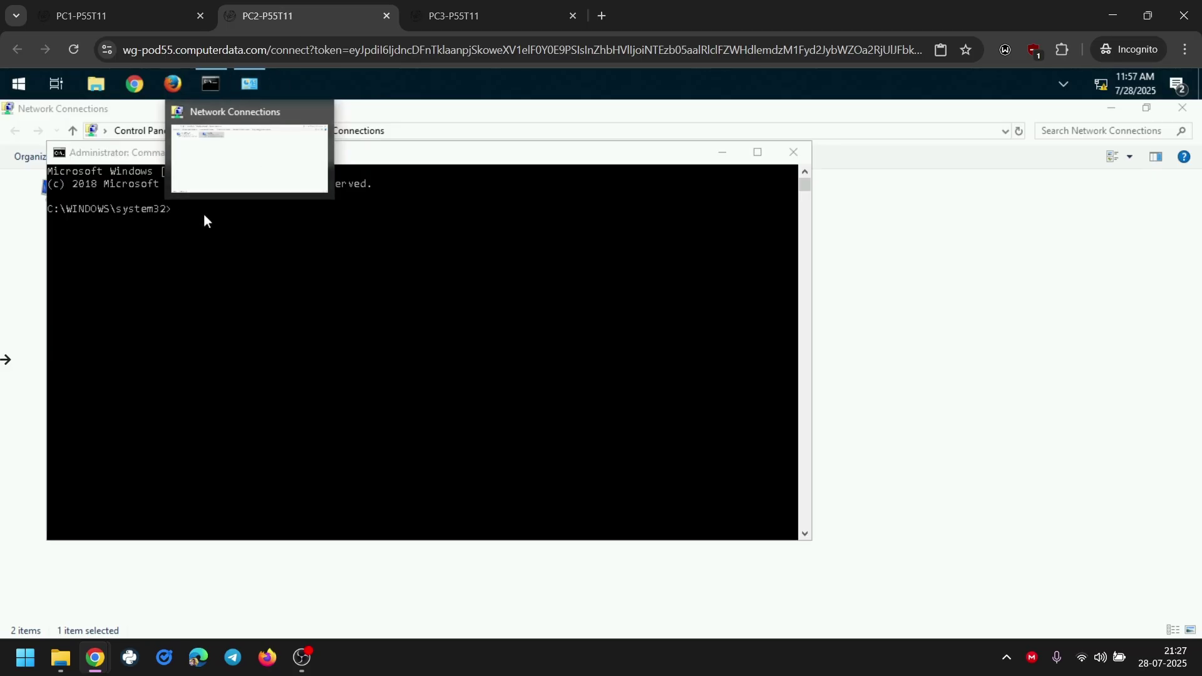
left_click(722, 153)
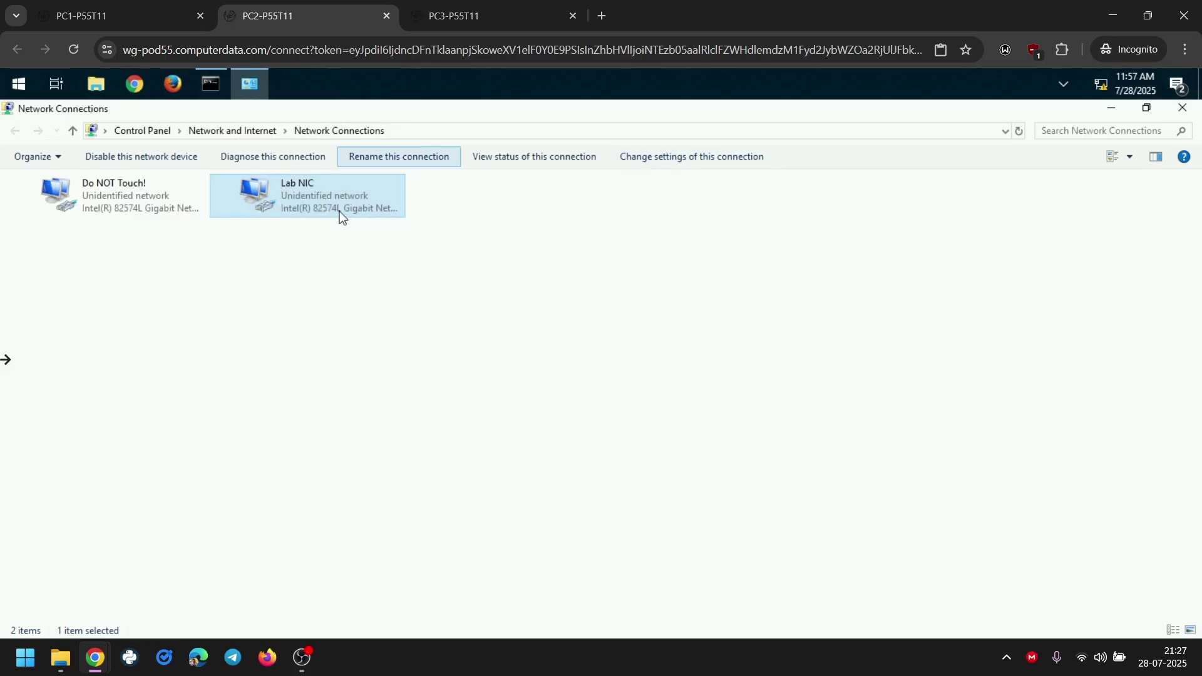
left_click(218, 86)
left_click(293, 8)
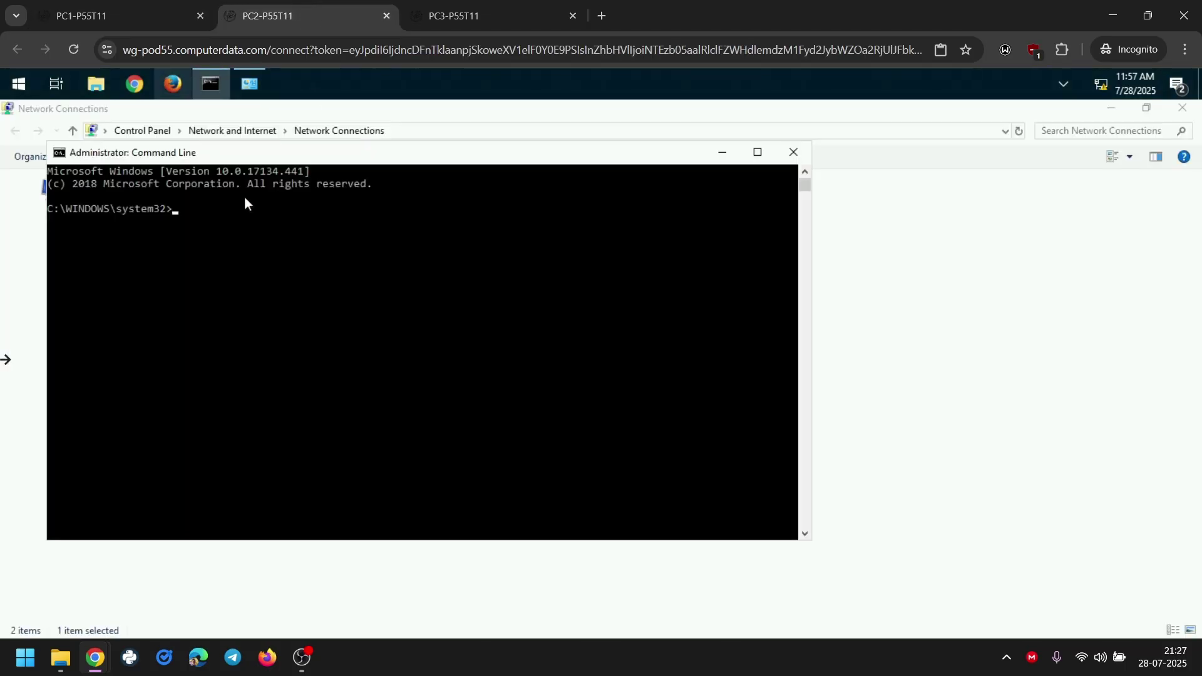
left_click(211, 212)
type("ipc")
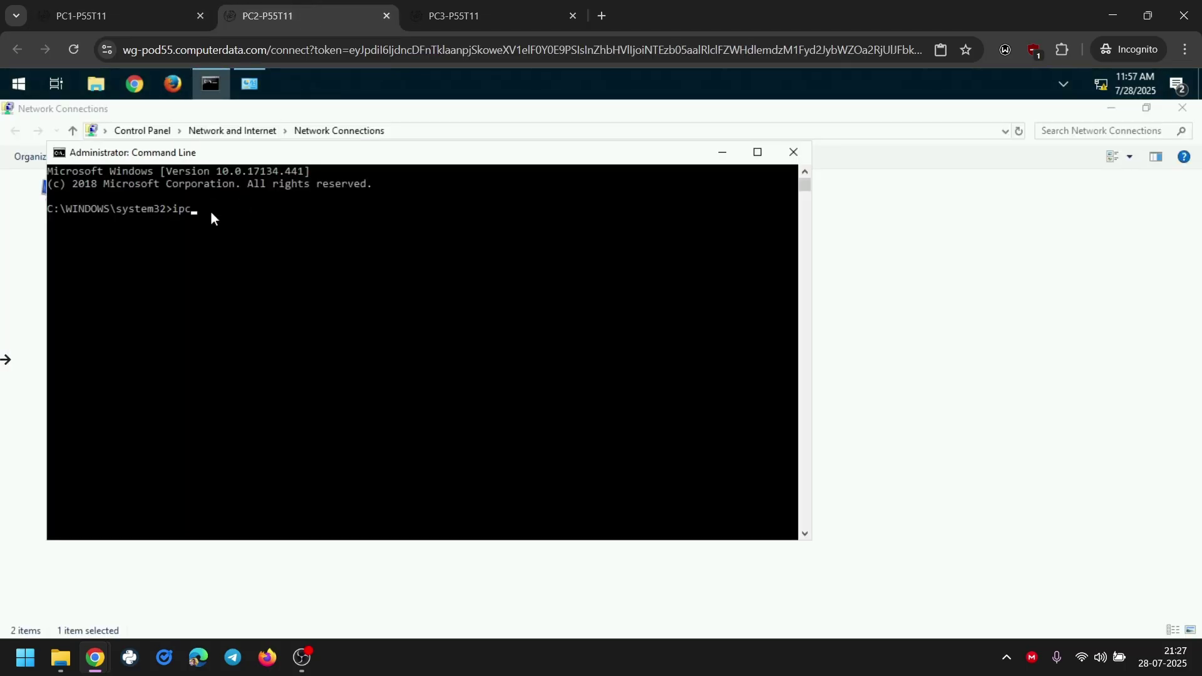
type("onfig /renew")
key("Return")
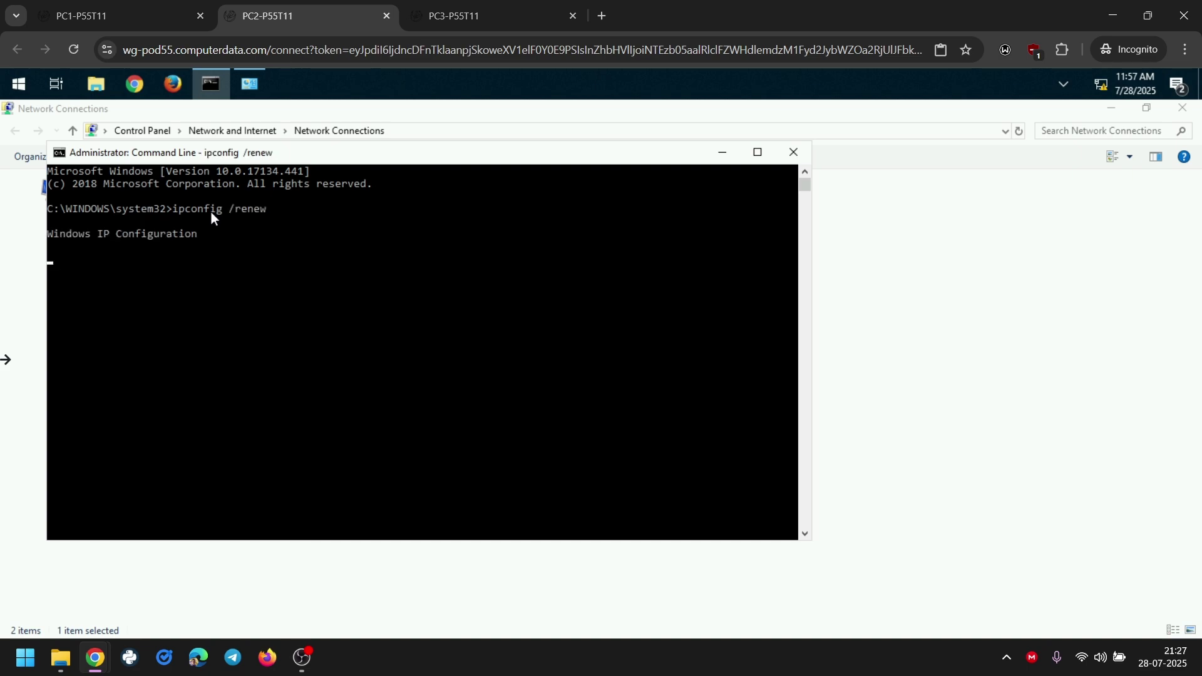
Compare the newest lease in PC1's Tftpd64 DHCP list with the Lab NIC's IPv4 address on PC2
left_click(156, 8)
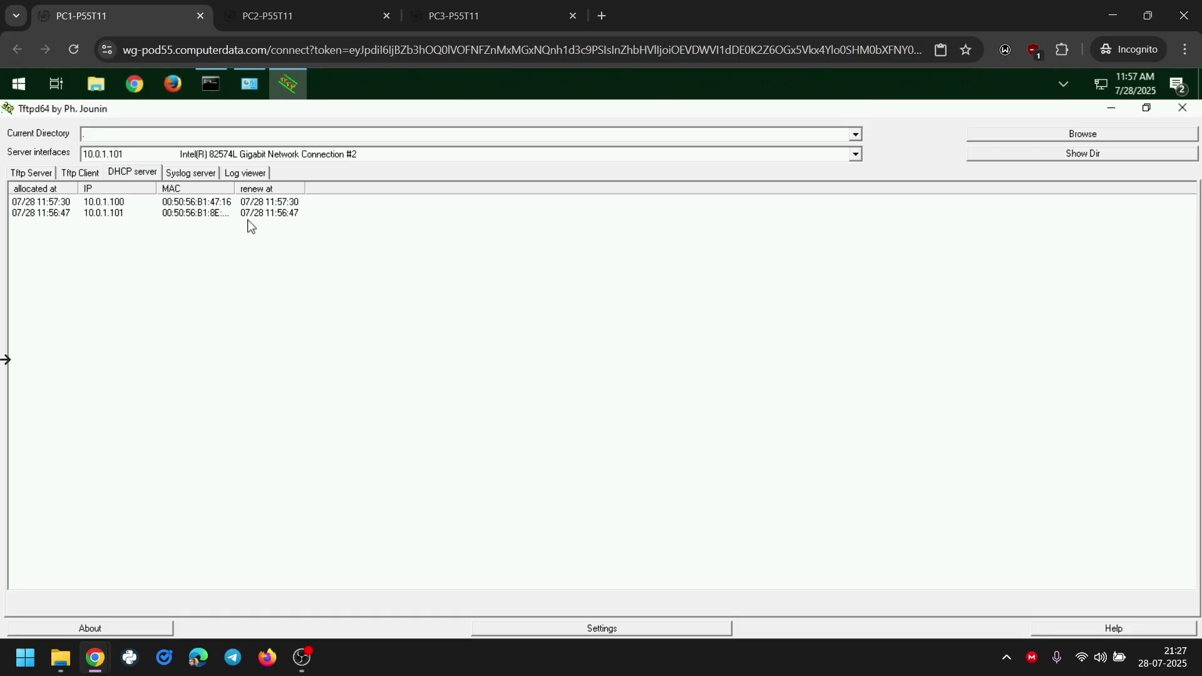
left_click(112, 205)
left_click(344, 11)
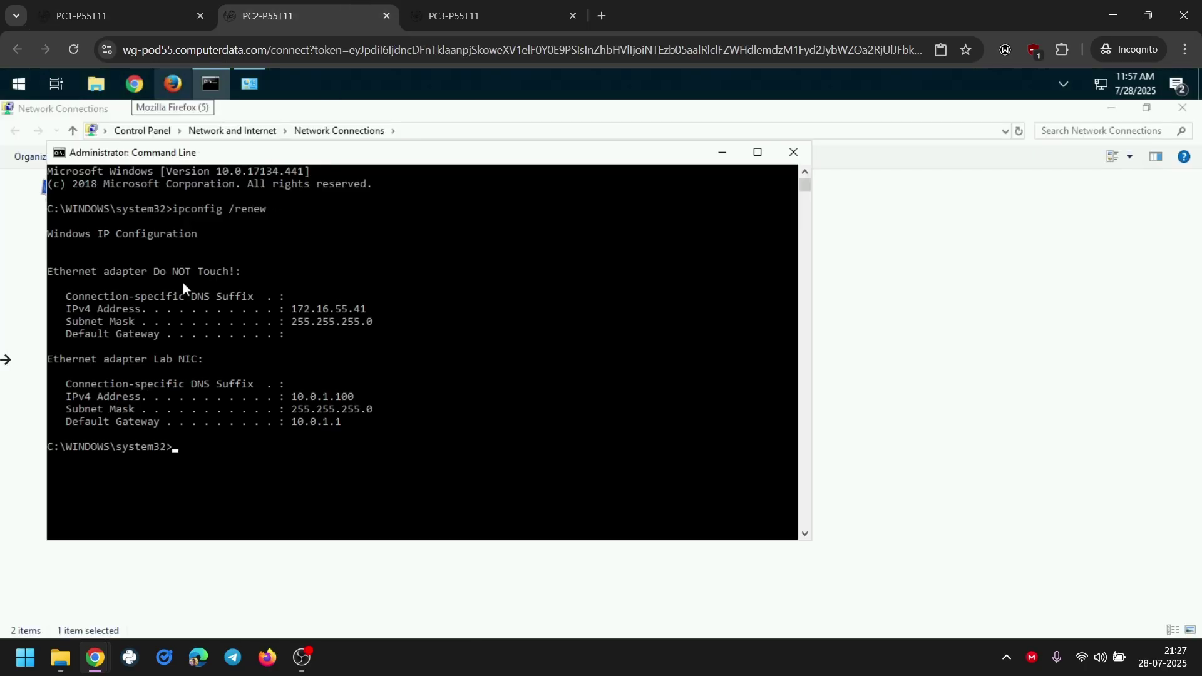
double_click(313, 397)
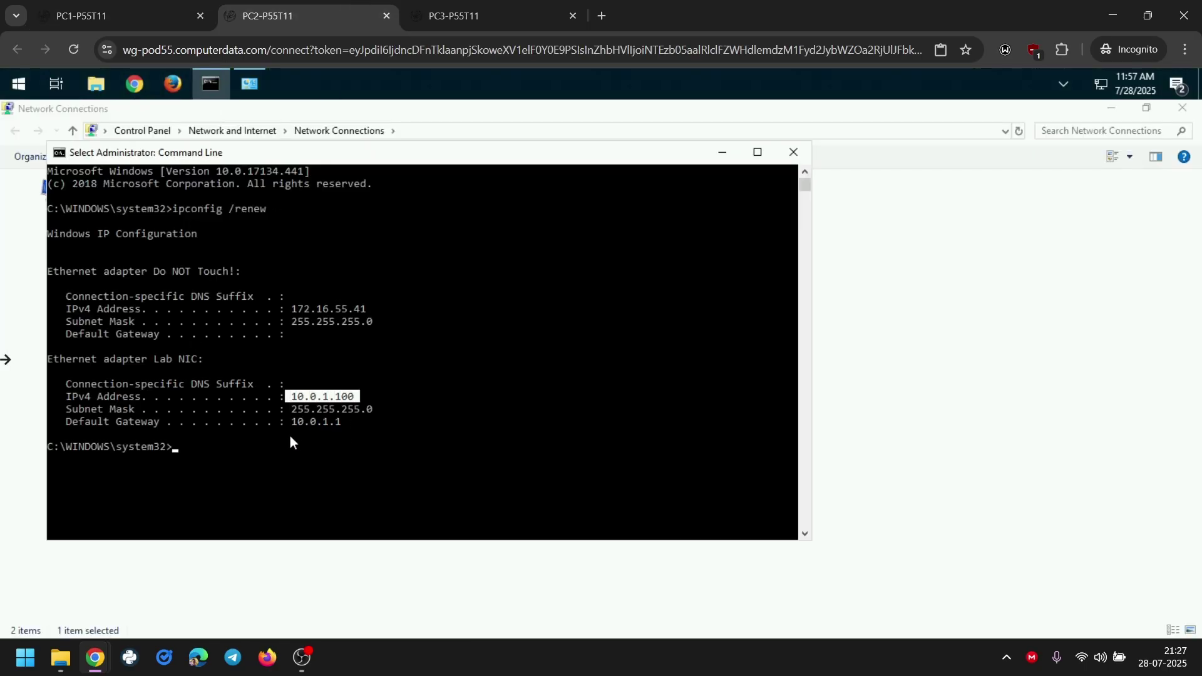
right_click(268, 448)
Disable and re-enable the Lab NIC on PC3 so that it requests a new DHCP address
left_click(501, 8)
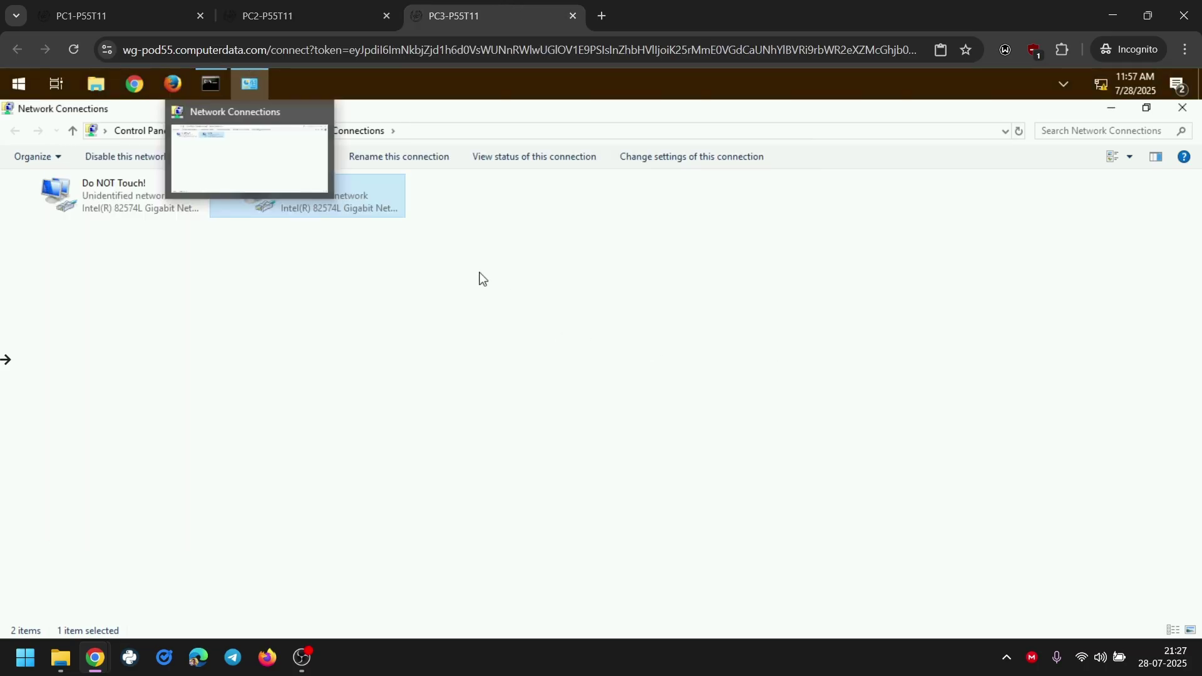
right_click(351, 205)
left_click(392, 217)
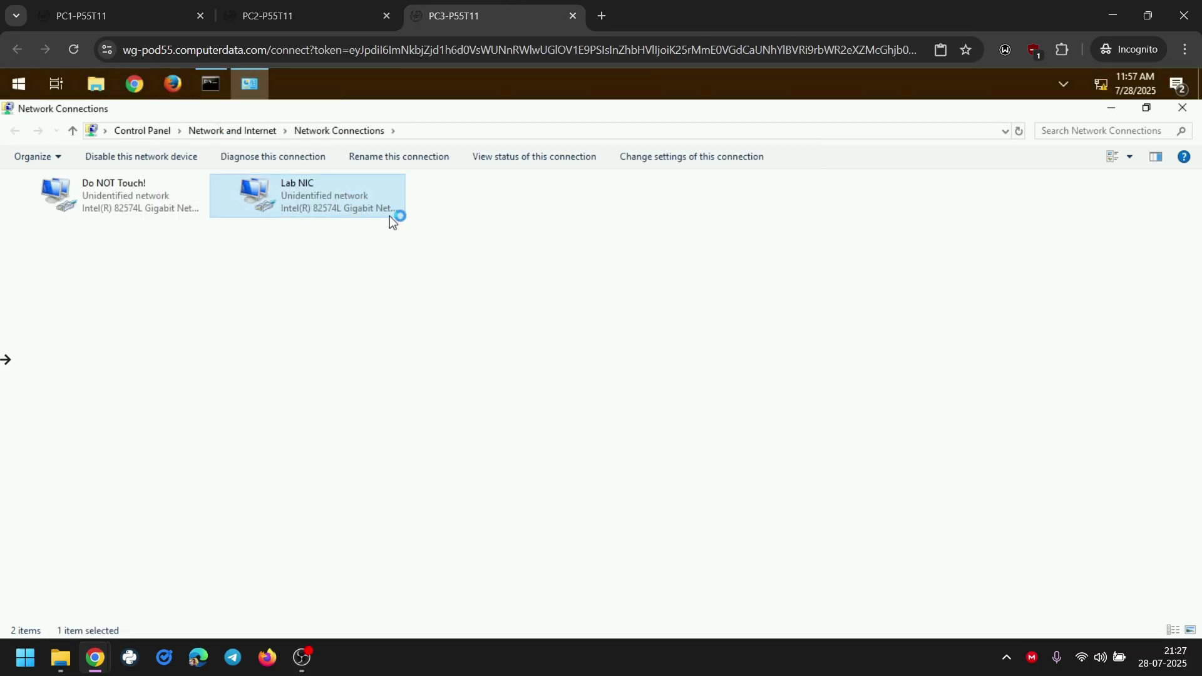
right_click(313, 196)
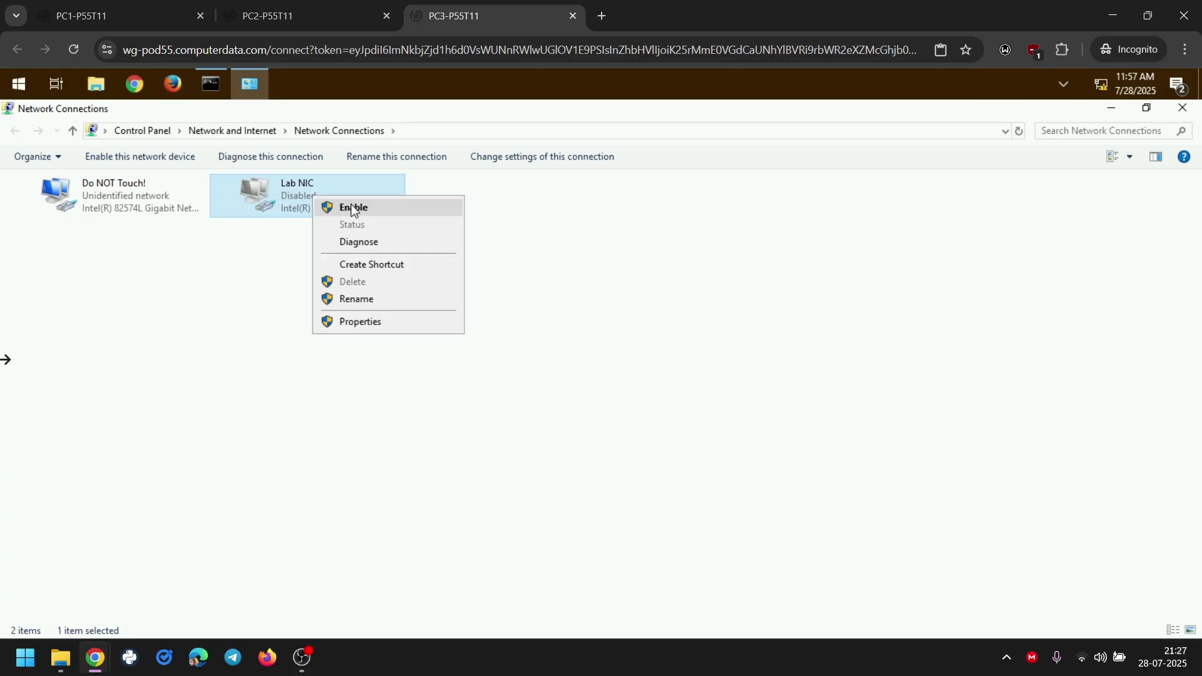
key("Return")
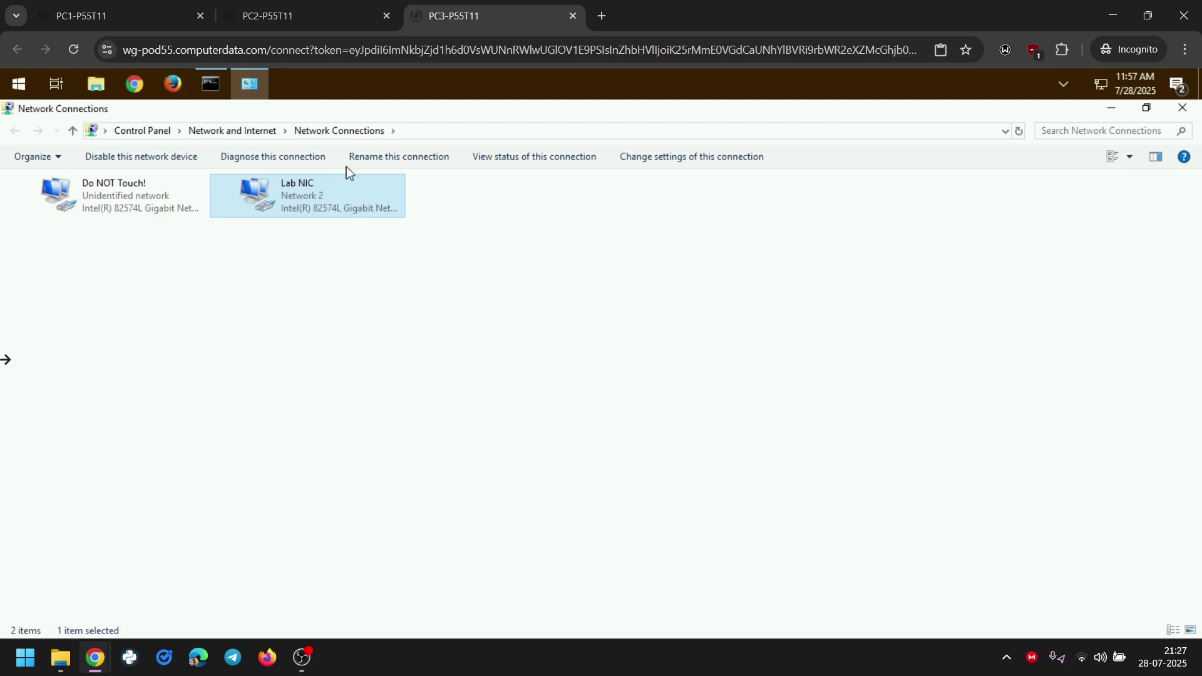
Check the leases for all three PCs in the Tftpd64 DHCP server list on PC1
left_click(97, 15)
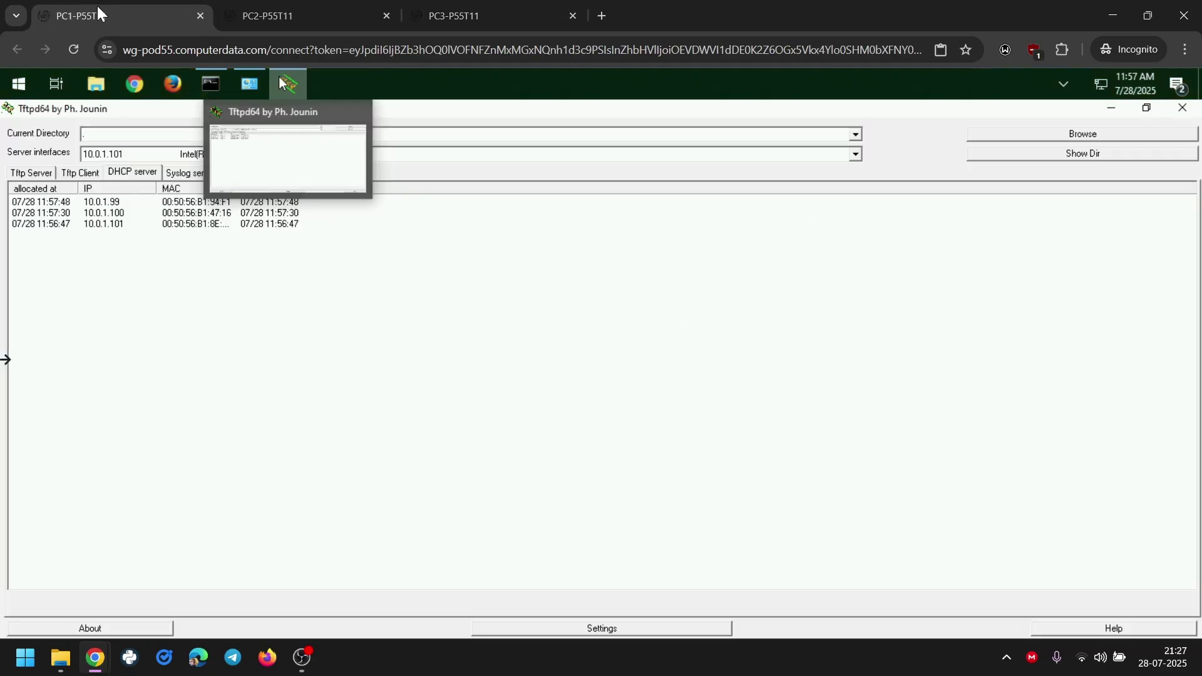
left_click_drag(99, 225, 96, 193)
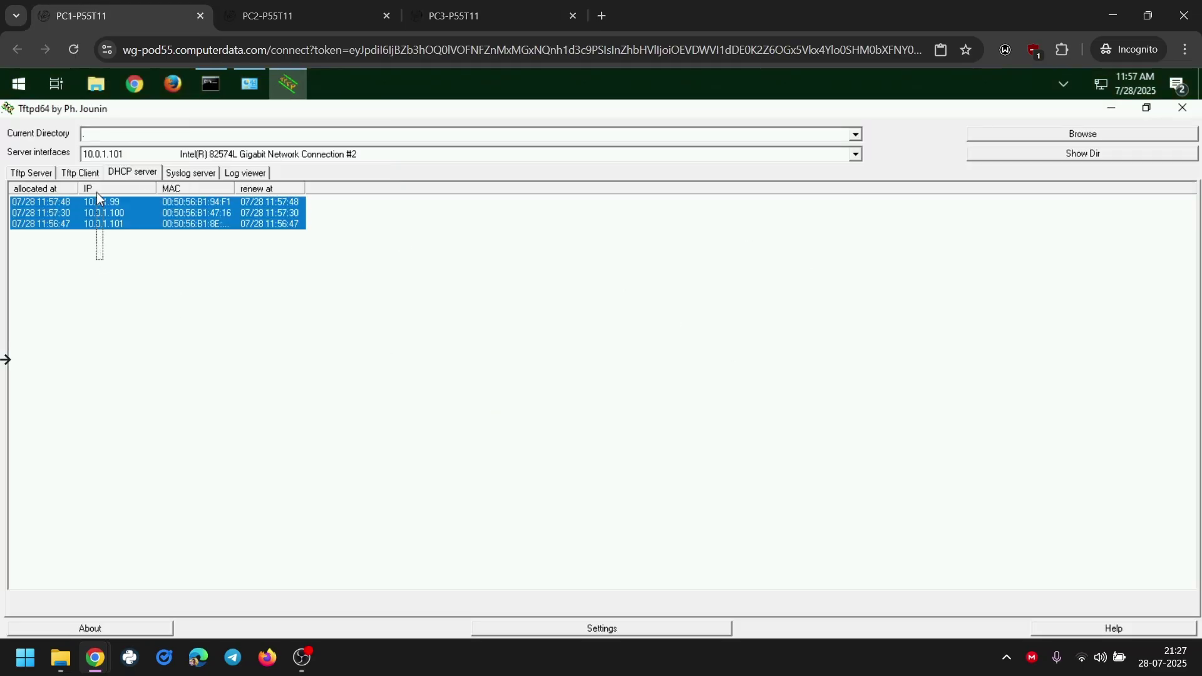
left_click(152, 333)
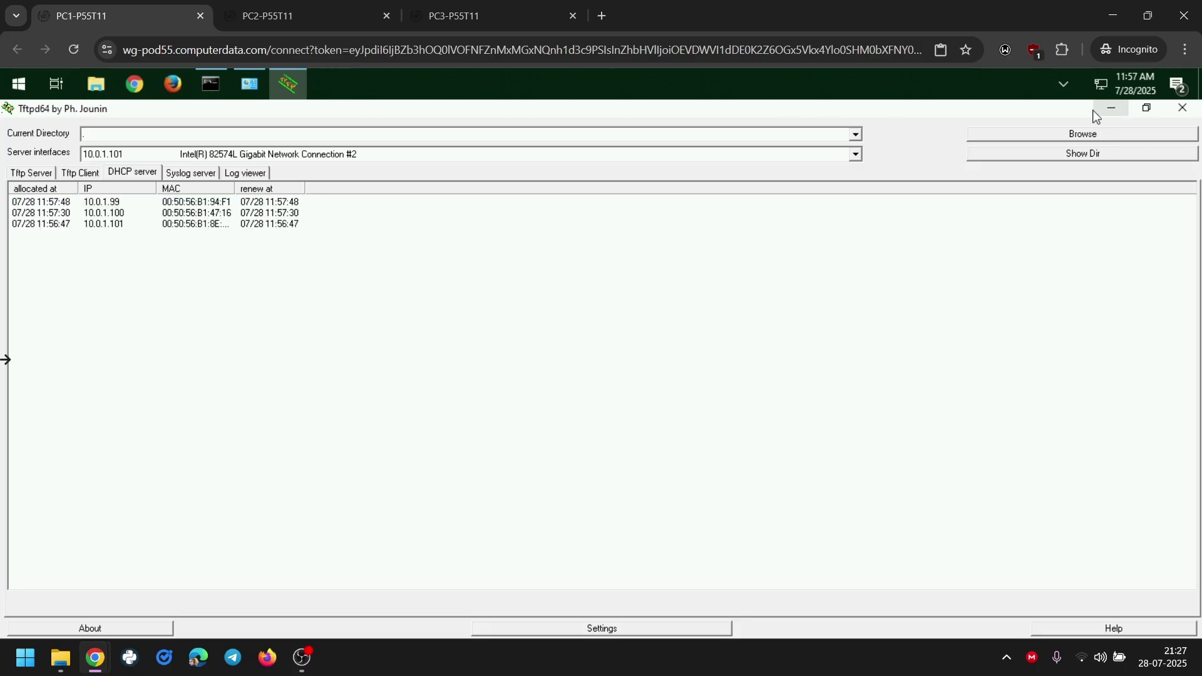
Run ipconfig /all on PC2 and check the Lab NIC's DNS and DHCP server addresses against the Tftpd64 server on PC1
left_click(215, 17)
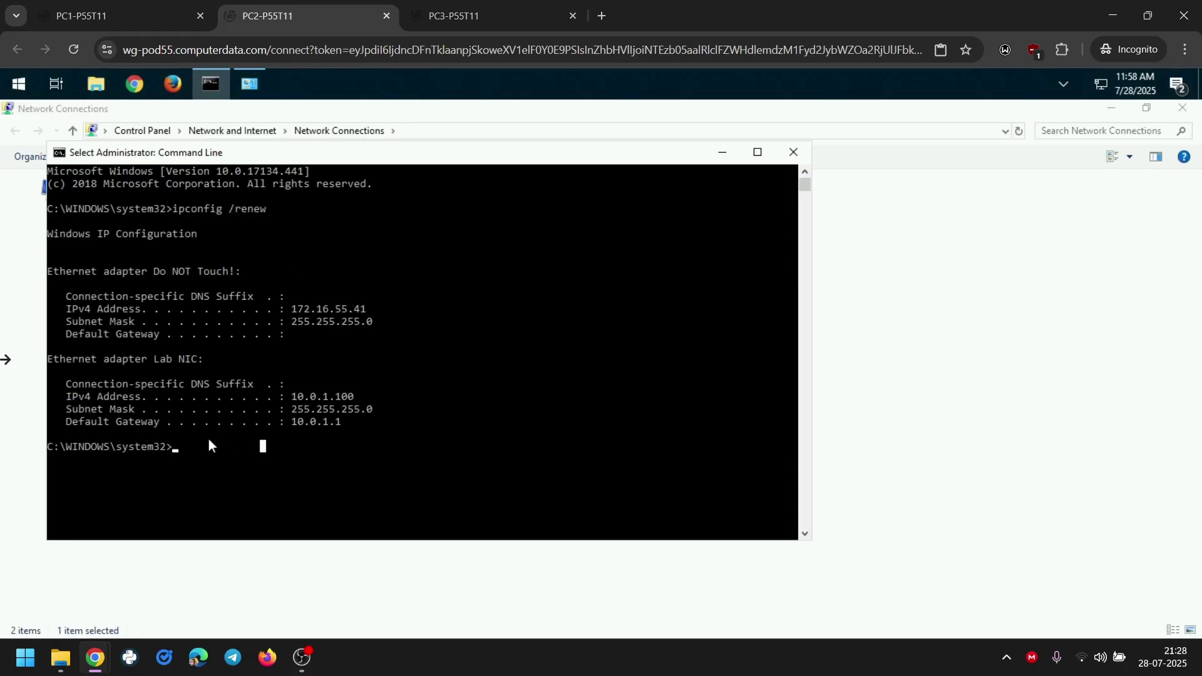
type("ipconfi")
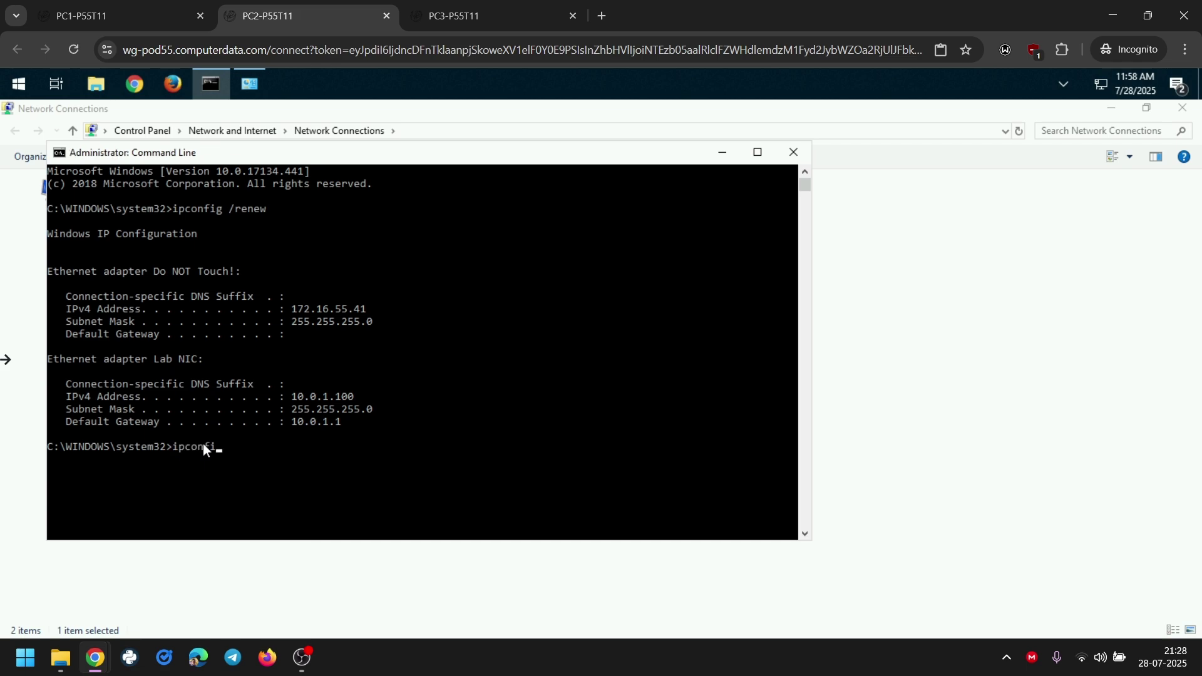
type("g /all")
key("Return")
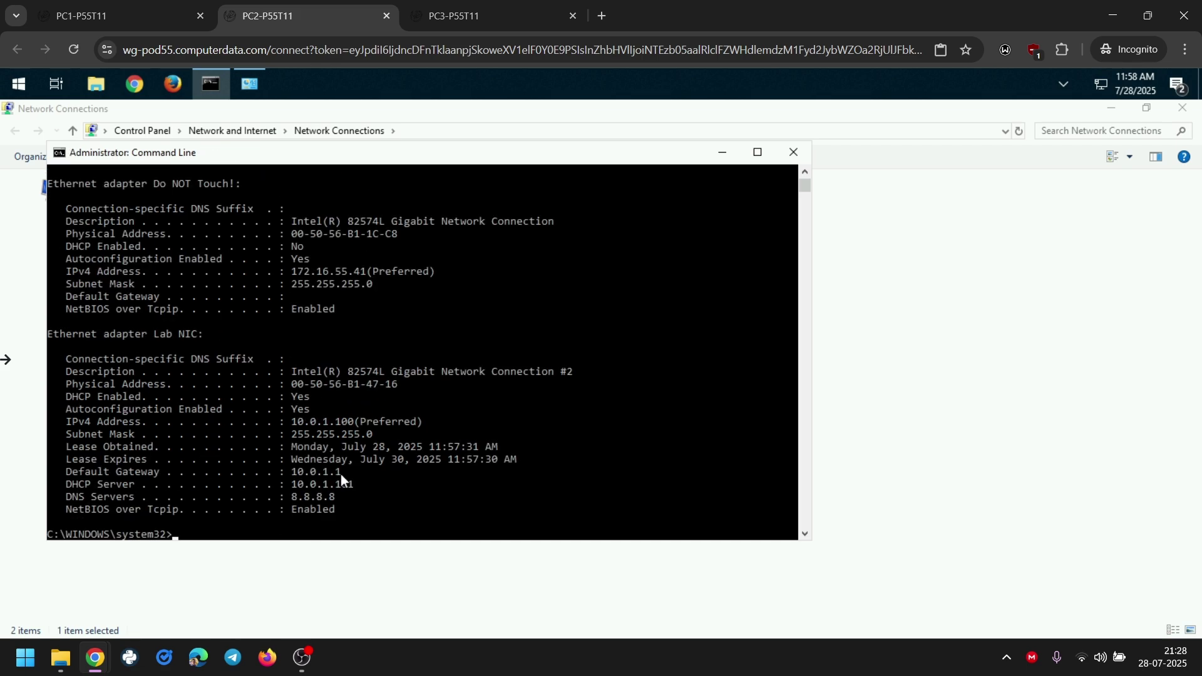
left_click_drag(300, 474, 284, 495)
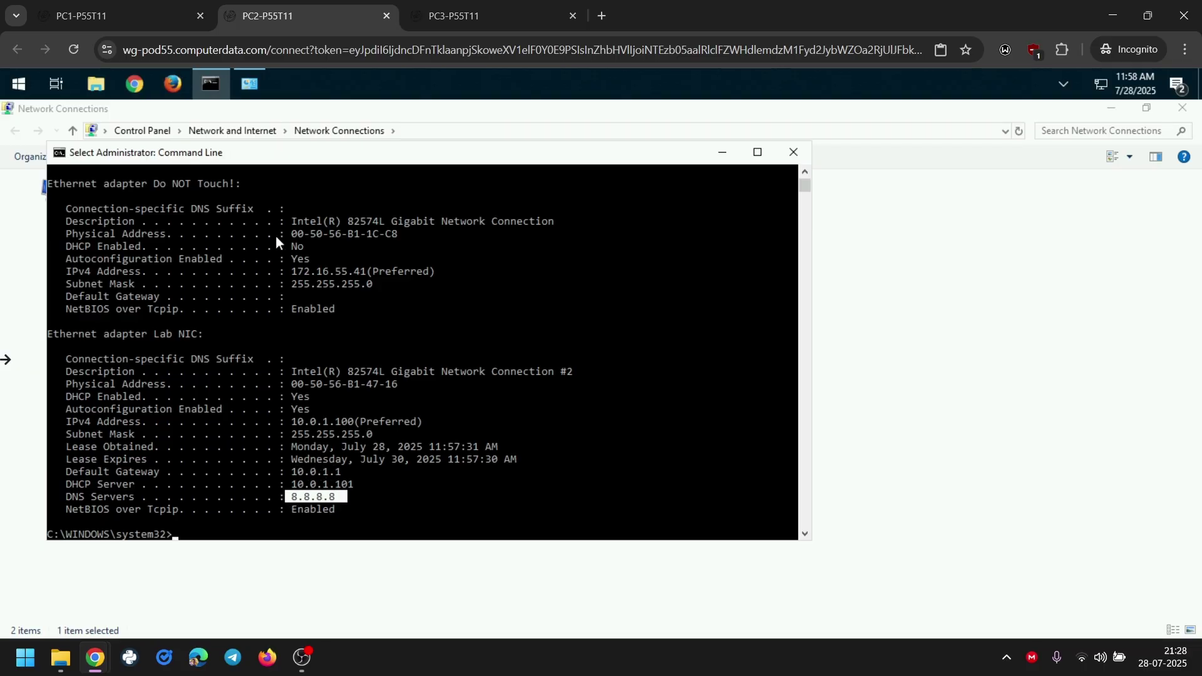
left_click(116, 11)
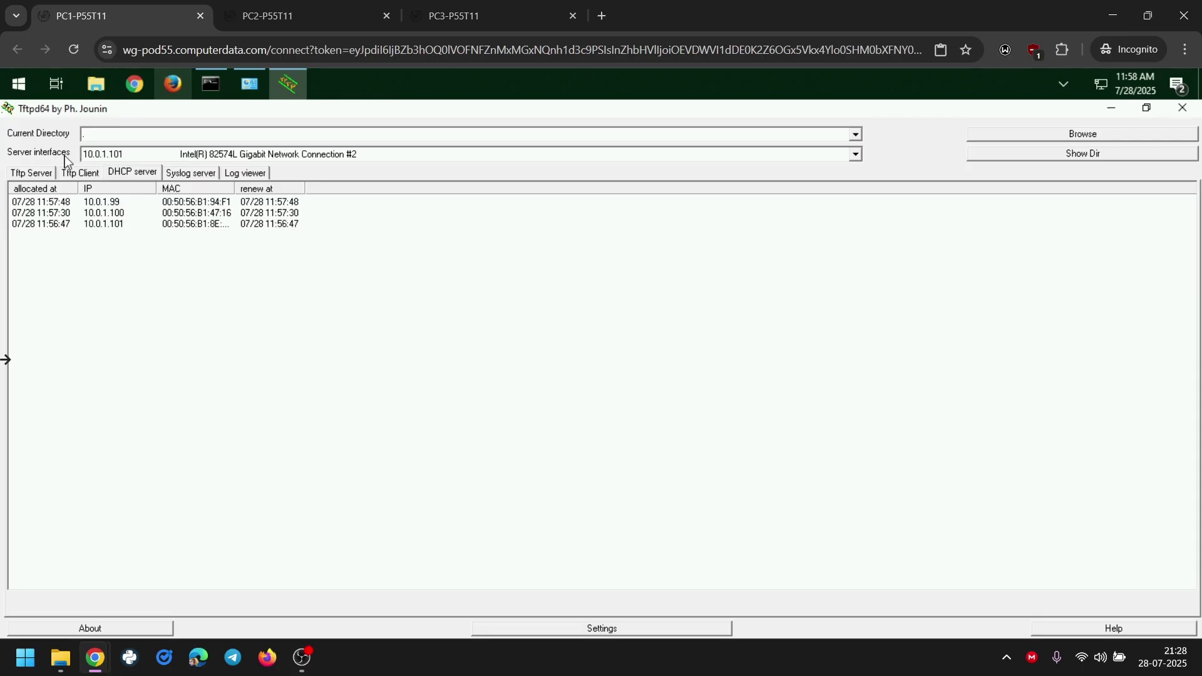
left_click(325, 17)
left_click_drag(355, 484, 283, 484)
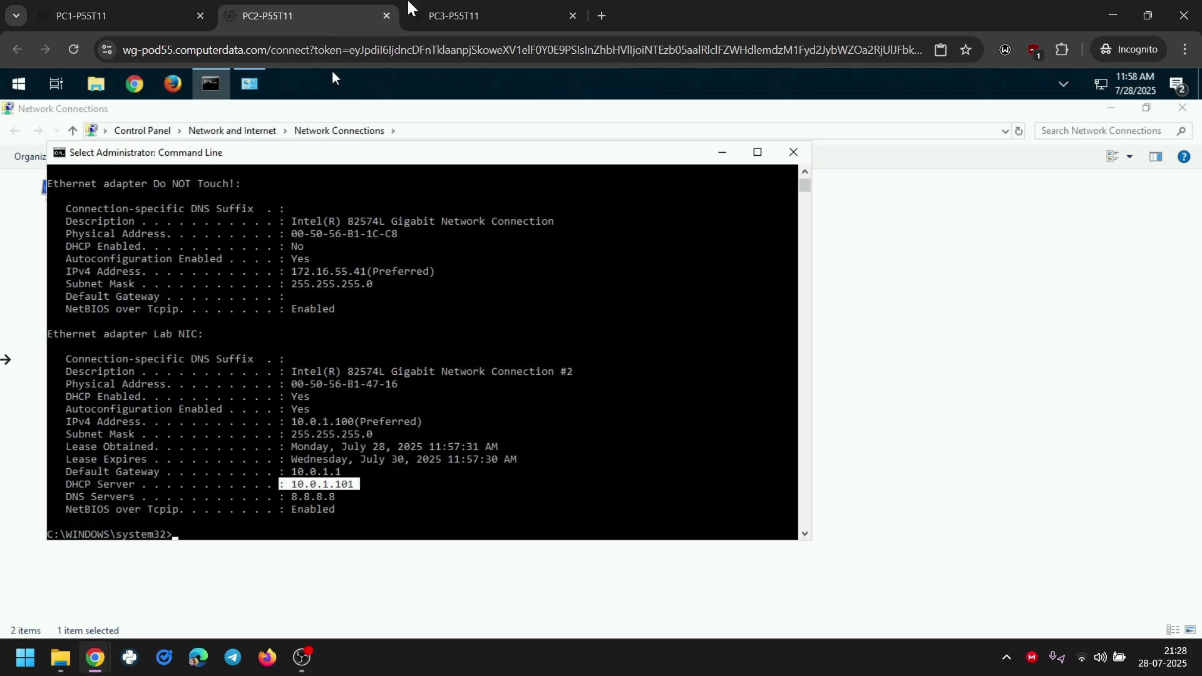
Run ipconfig /all in PC3's command line and examine the Lab NIC's default gateway, DHCP server and DNS details
left_click(475, 16)
left_click(218, 86)
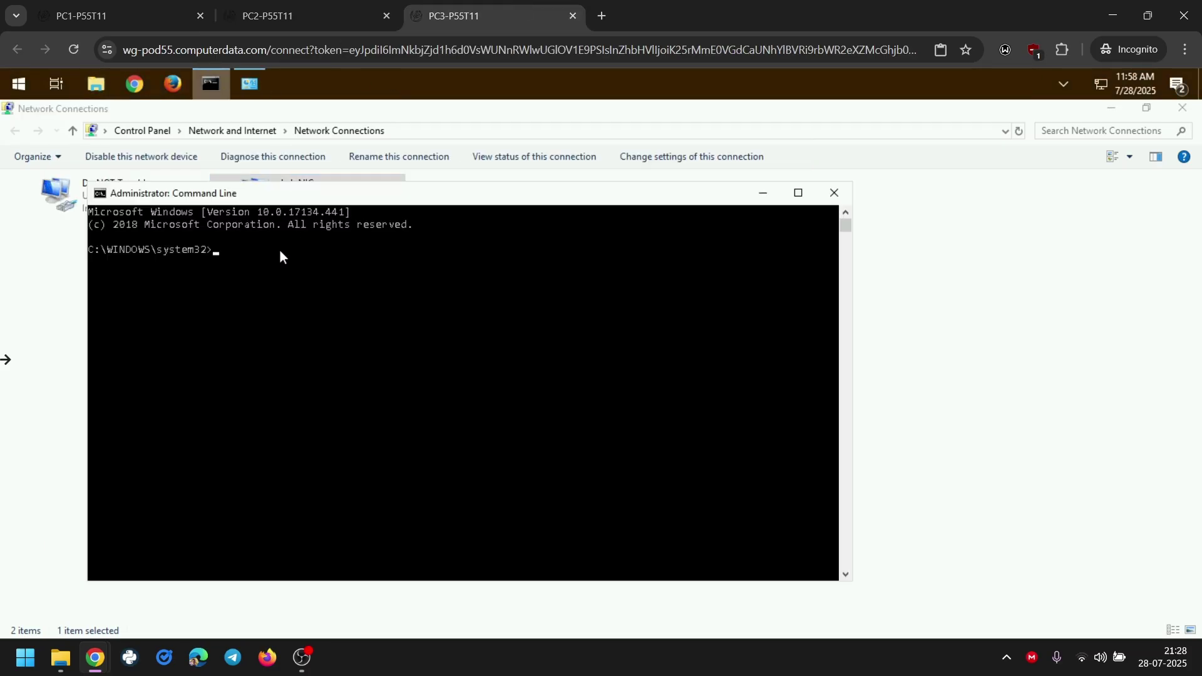
type("ipcon")
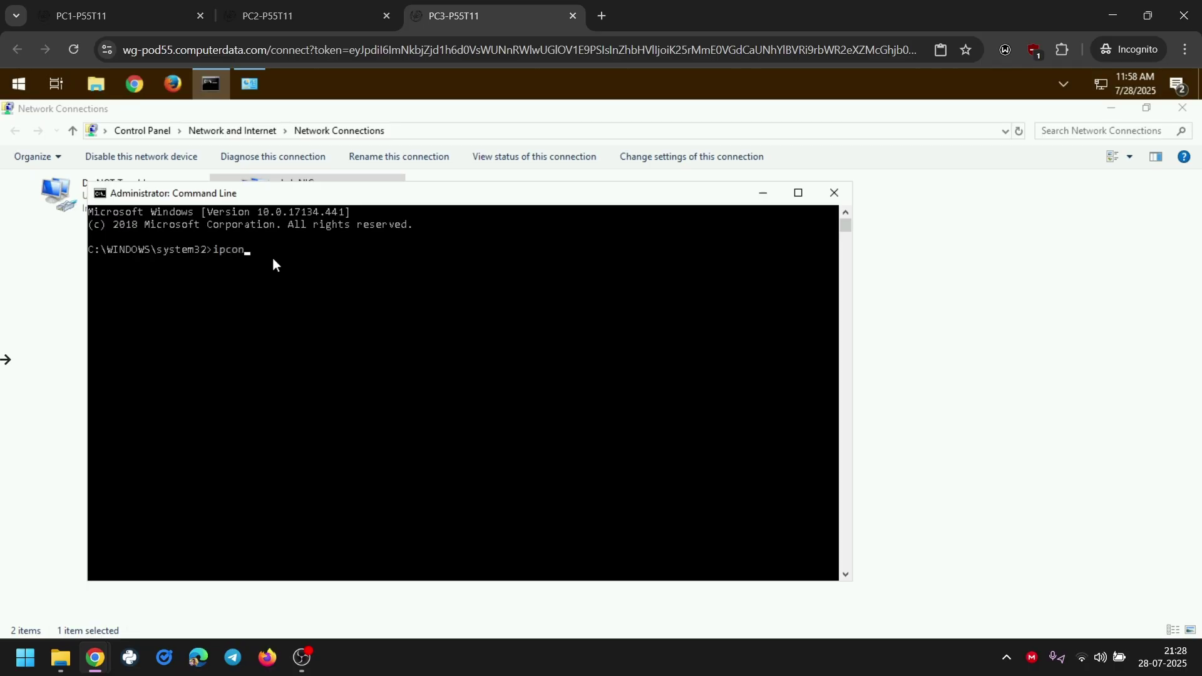
type("fig /all")
key("Return")
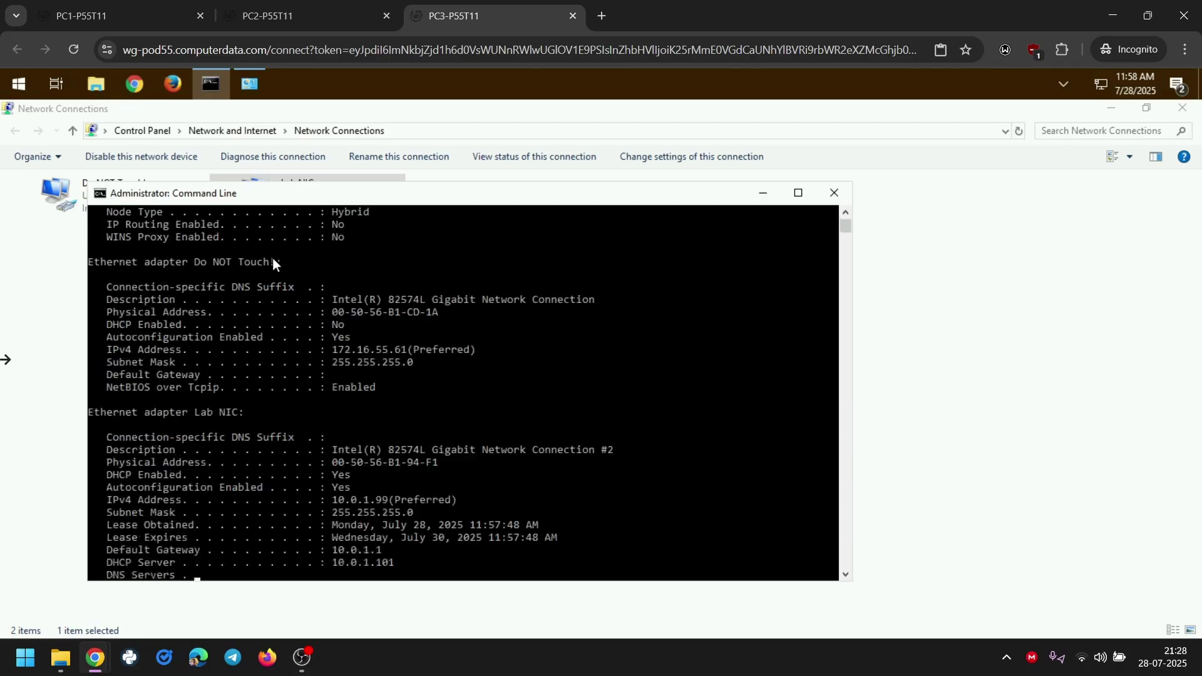
left_click(387, 512)
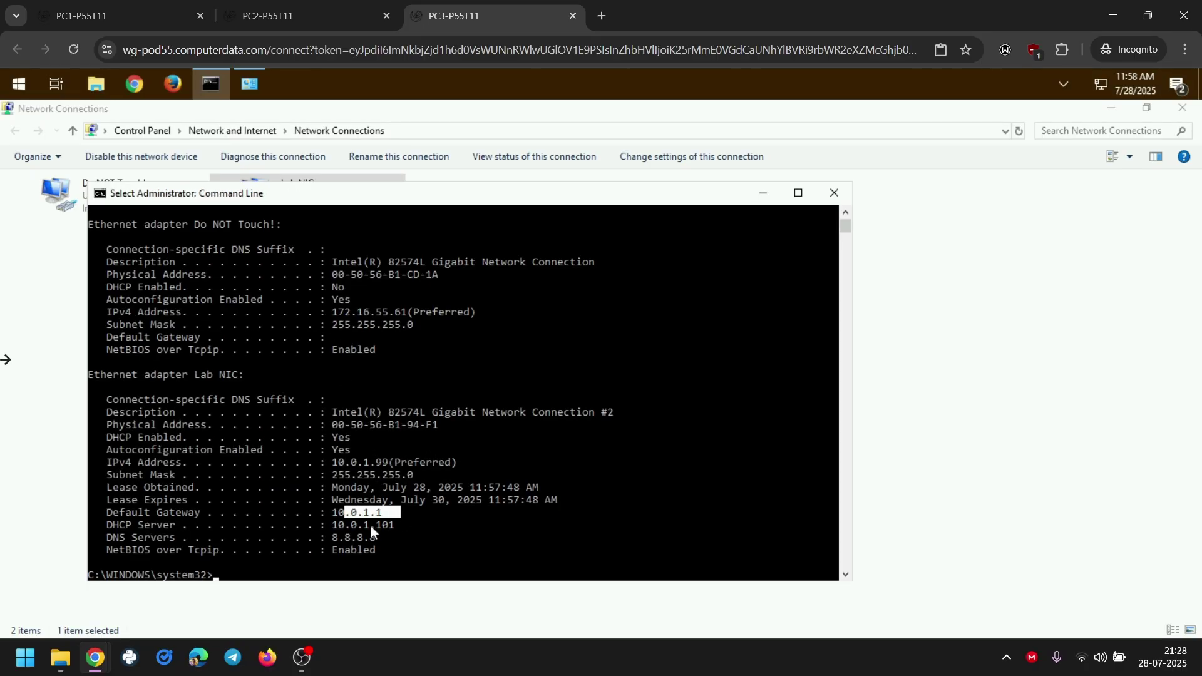
Return to PC1 and minimize the Tftpd64 and command line windows to show the desktop
left_click(307, 13)
left_click(156, 9)
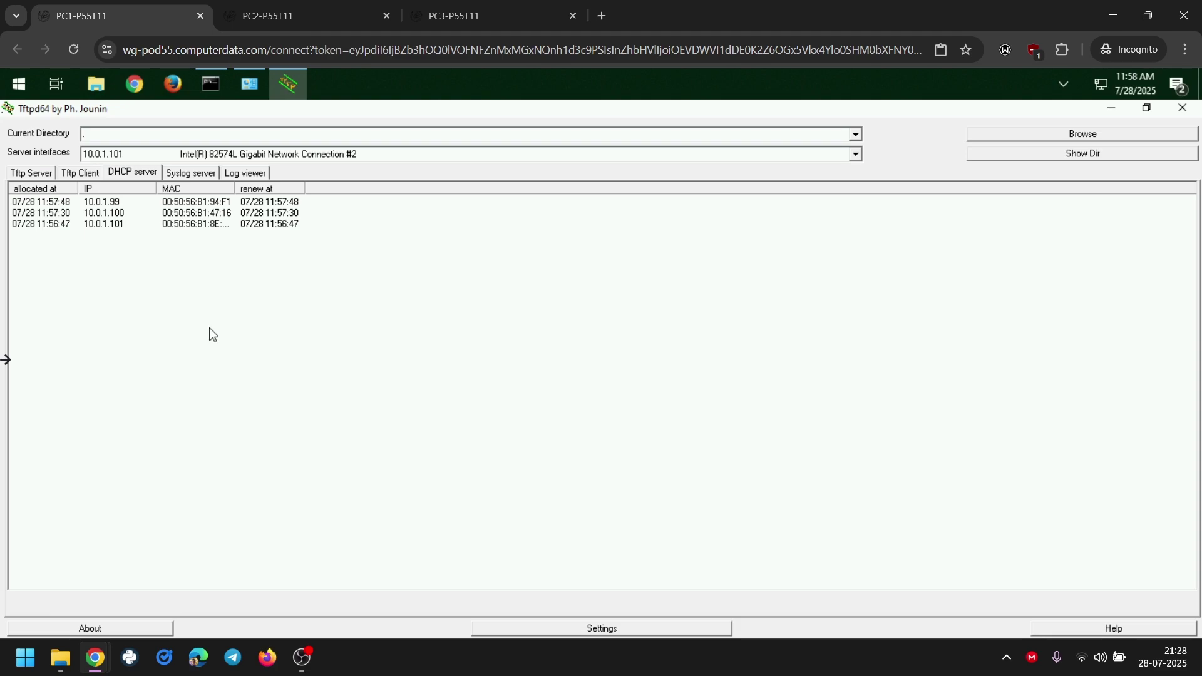
left_click(1111, 107)
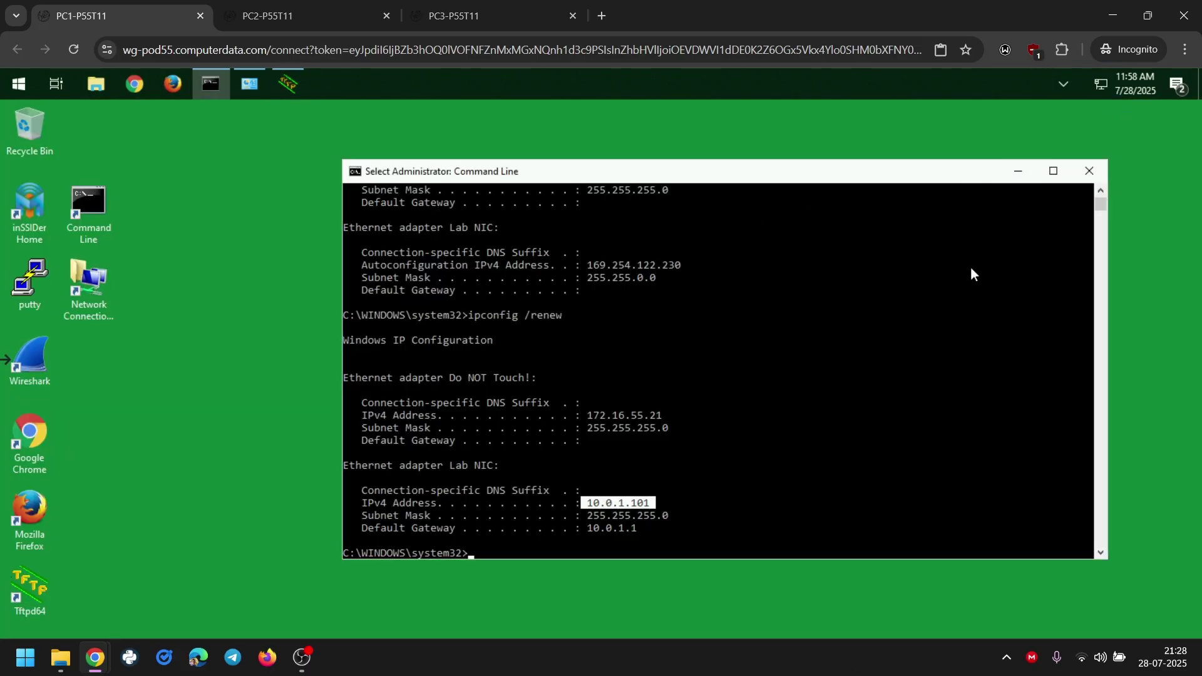
left_click(1019, 171)
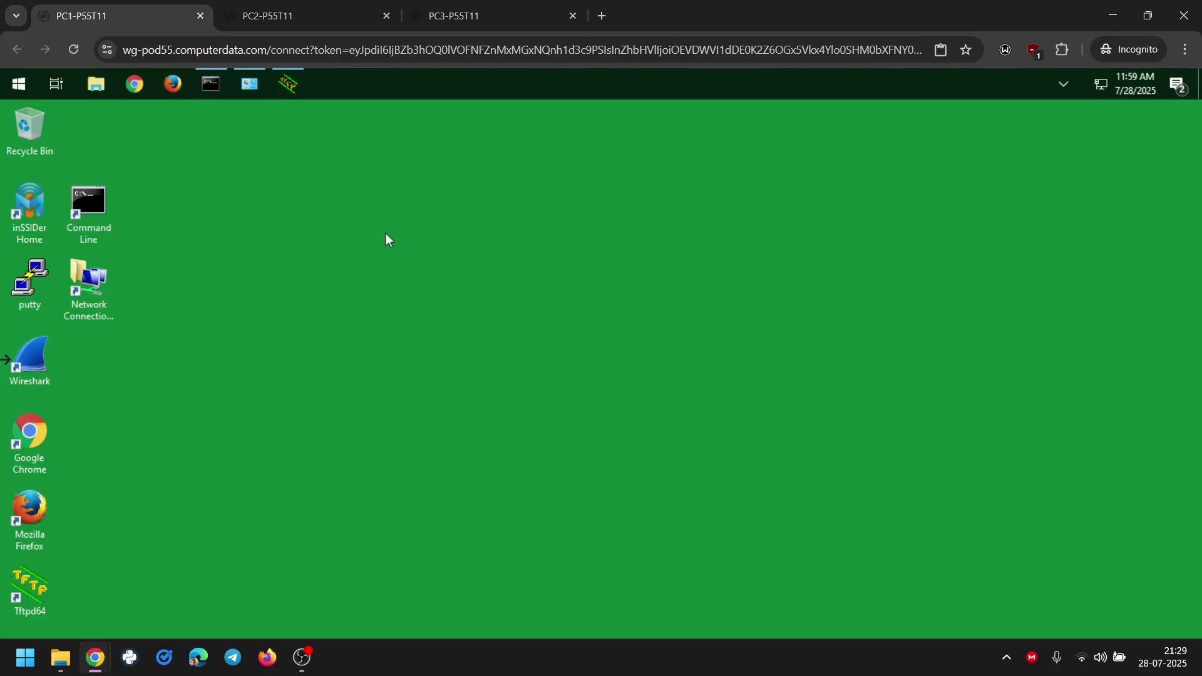
left_click(344, 14)
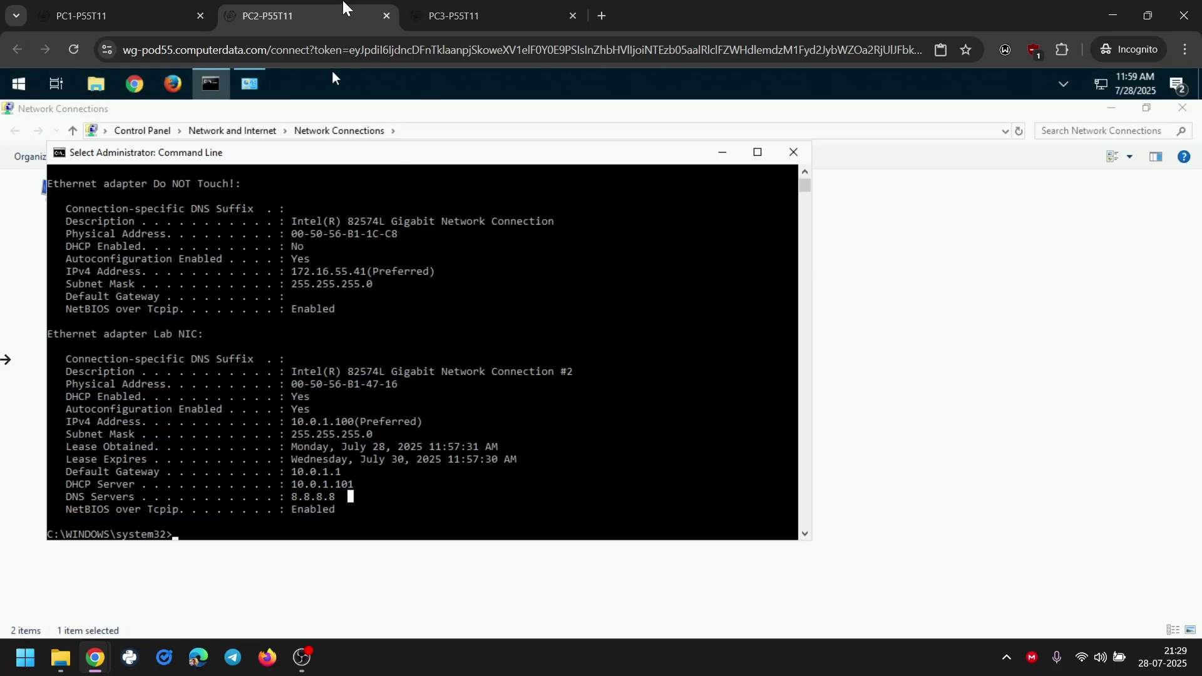
left_click(460, 11)
left_click(85, 10)
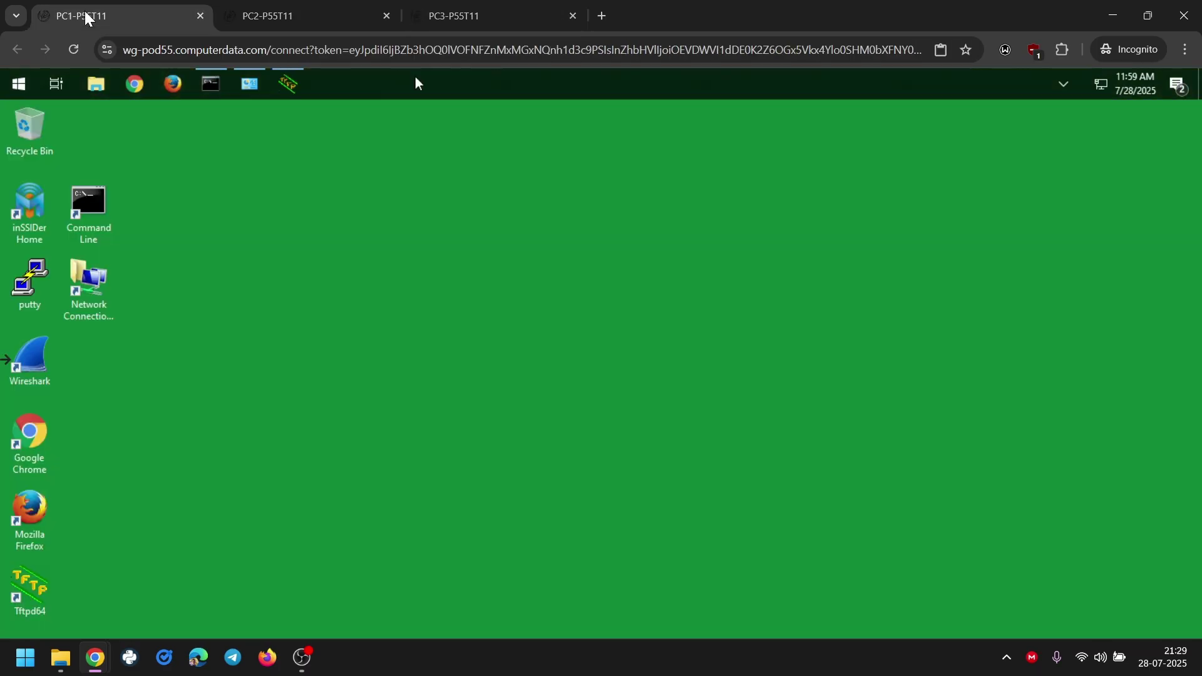